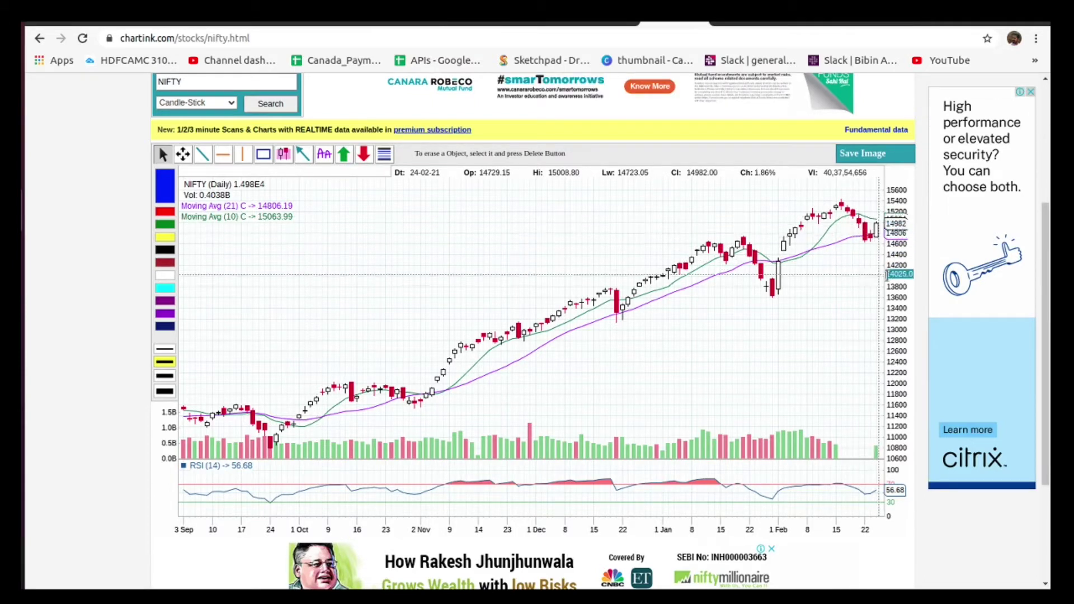
- Draw short trend lines over the latest February candles on the NIFTY daily chart, tracing the decline and the rebound
left_click(202, 155)
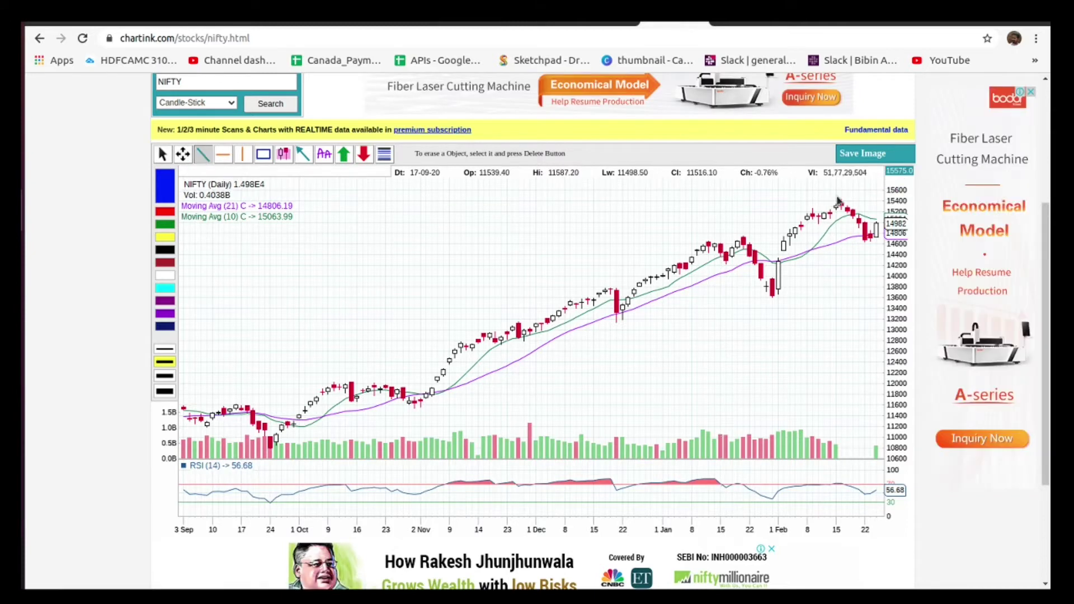
left_click_drag(852, 215, 865, 243)
left_click_drag(866, 243, 880, 225)
mouse_move(870, 226)
left_mouse_down()
mouse_move(886, 227)
mouse_move(879, 223)
left_mouse_up()
- On the NIFTY 120-minute chart, trace the W pattern at the latest lows with its neckline and draw a resistance line near 15000
left_click(806, 22)
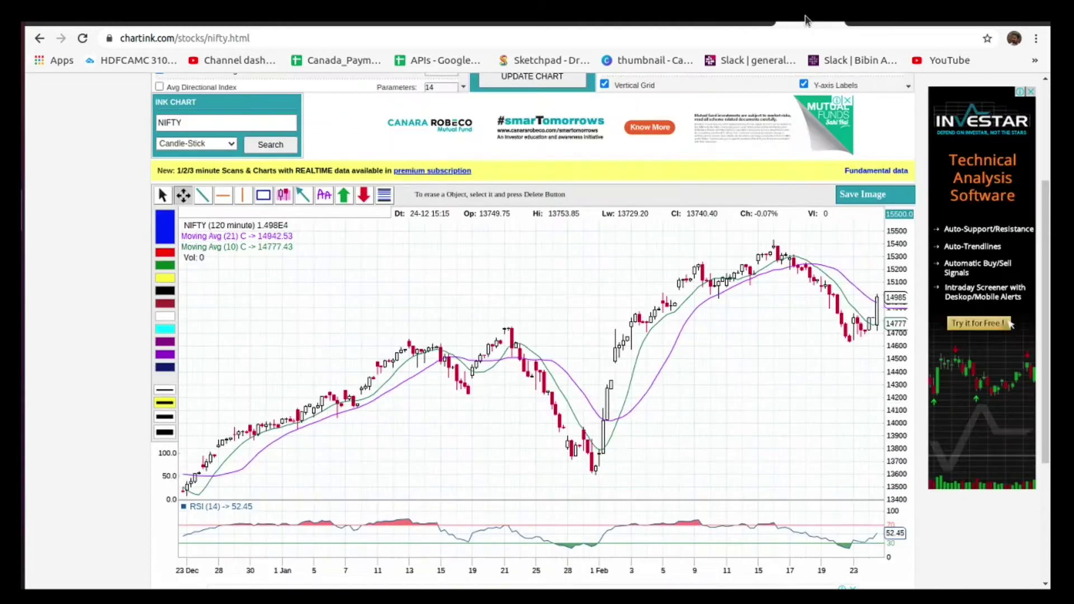
scroll(783, 336, "down", 1)
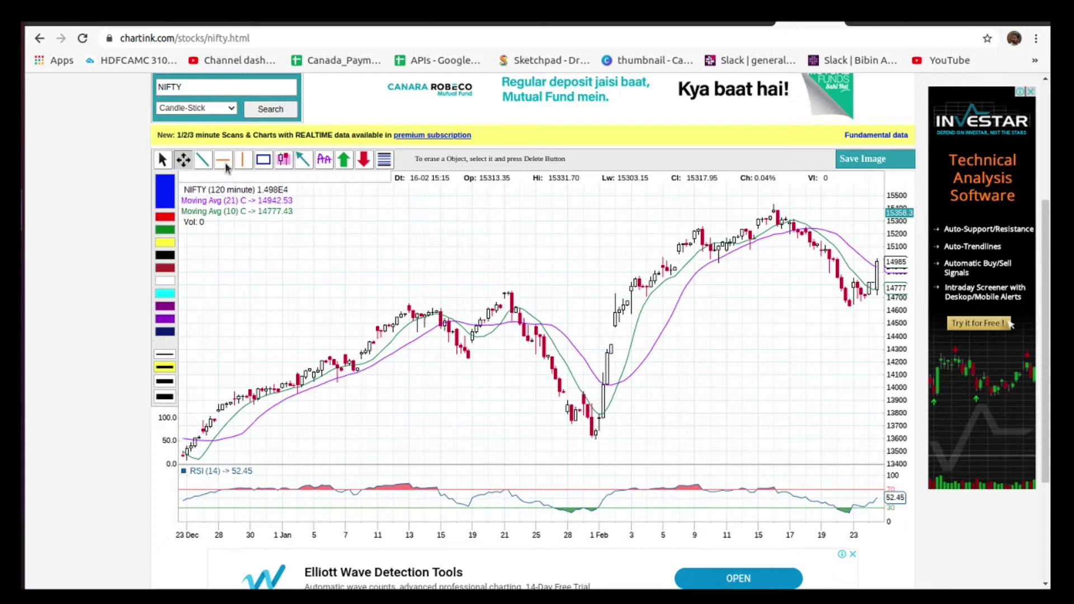
left_click(203, 160)
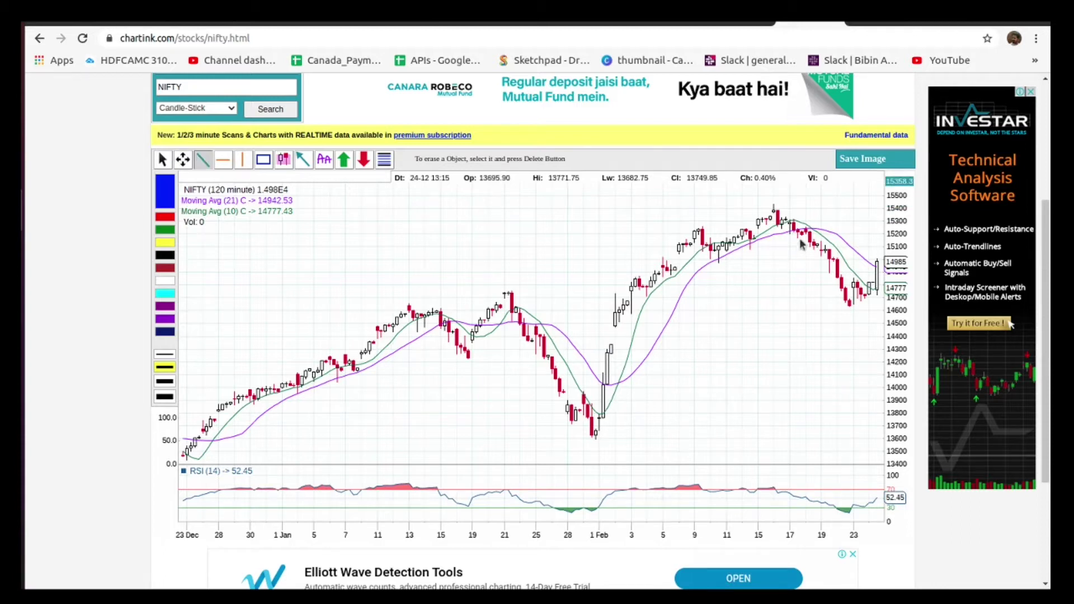
mouse_move(840, 273)
left_mouse_down()
mouse_move(850, 316)
mouse_move(856, 285)
mouse_move(865, 309)
mouse_move(877, 278)
left_mouse_up()
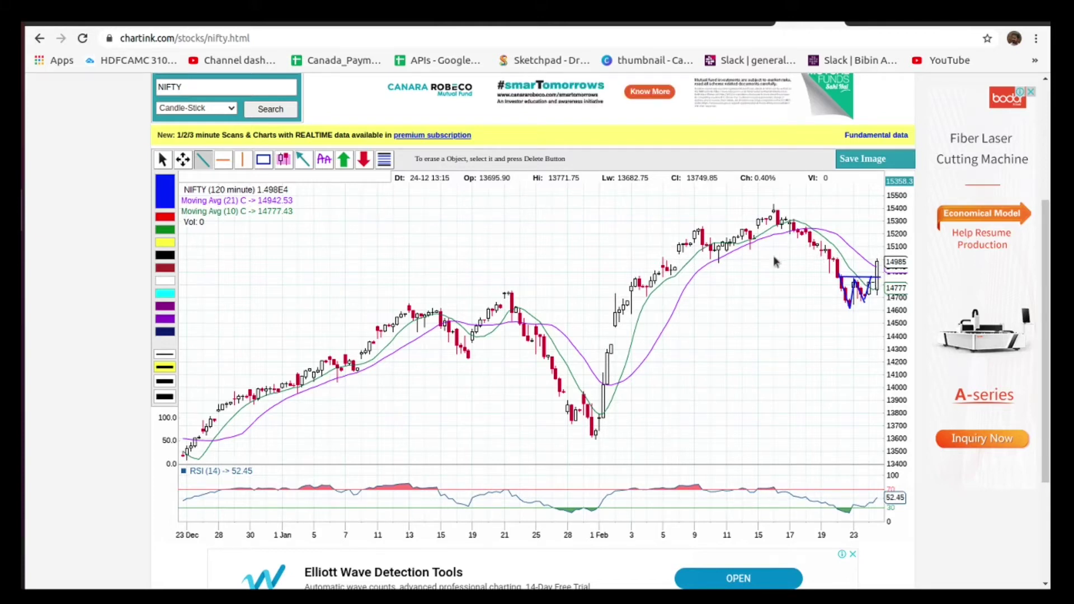
mouse_move(660, 257)
left_mouse_down()
mouse_move(696, 268)
mouse_move(881, 263)
left_mouse_up()
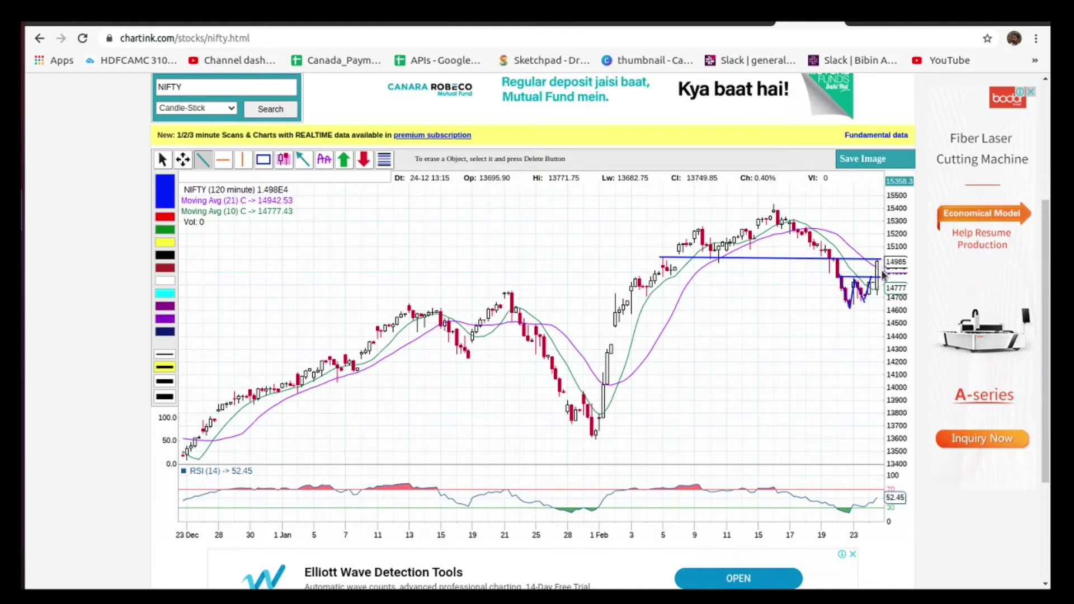
- Switch to the TradingView NIFTY 15-minute chart and examine the marked levels around the latest candles
left_click(881, 17)
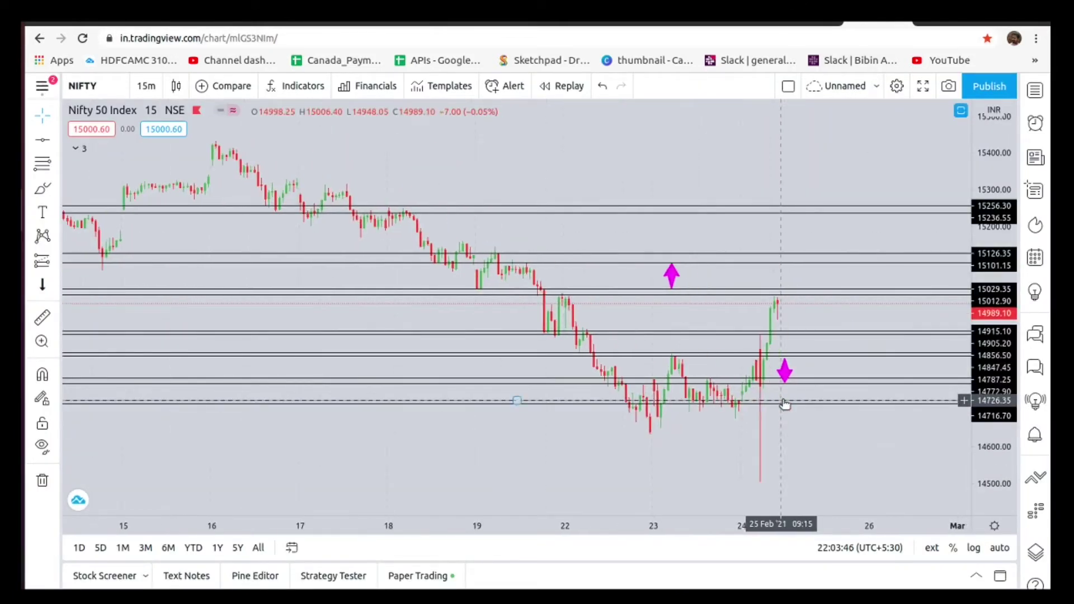
scroll(818, 368, "up", 2)
scroll(818, 368, "up", 2)
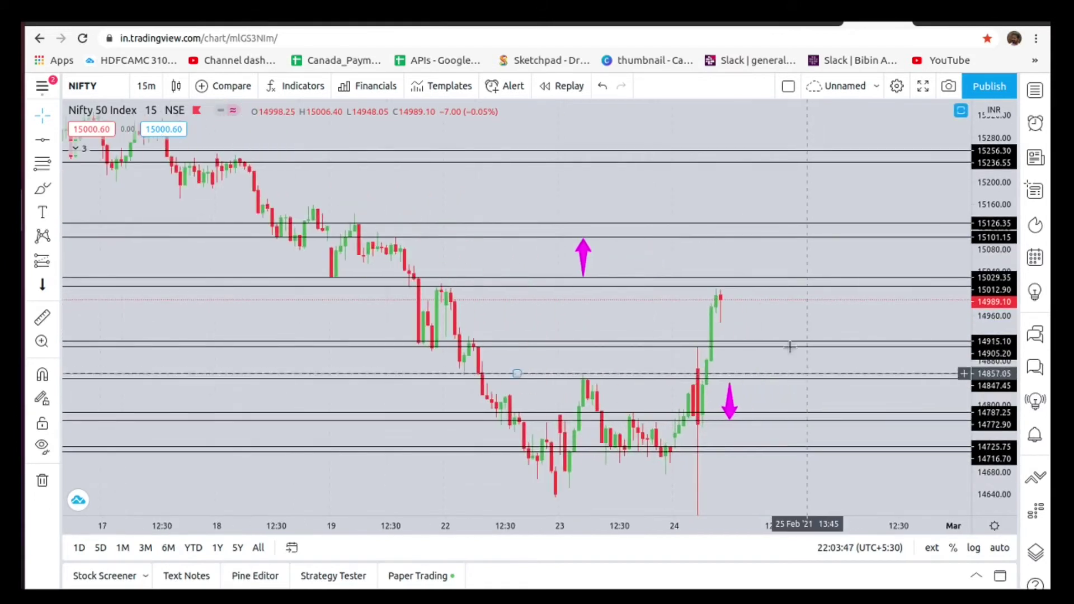
left_click_drag(789, 319, 789, 280)
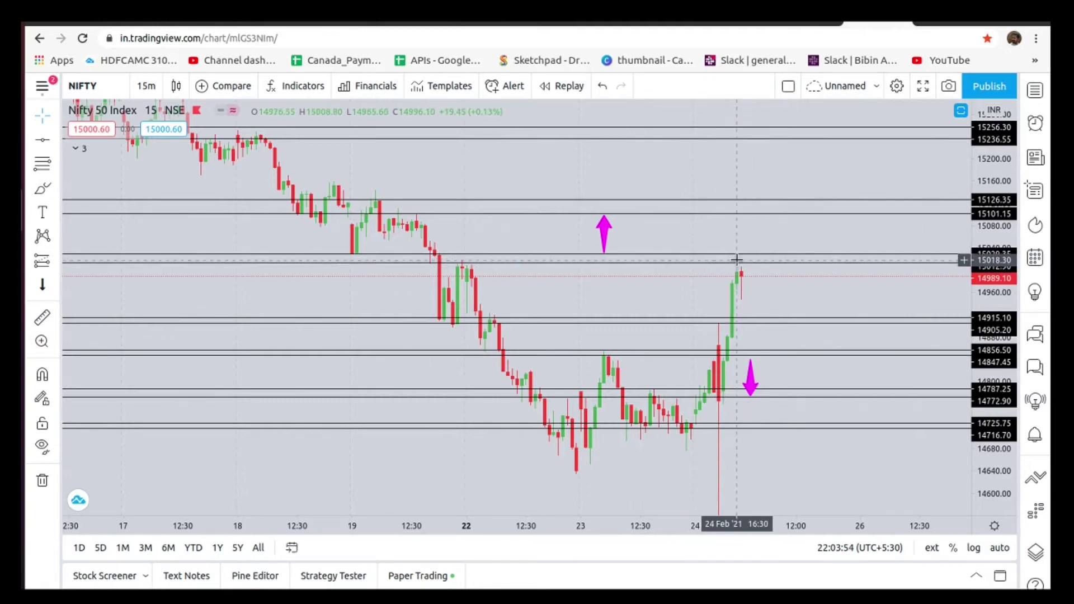
- Draw a Fibonacci retracement on the NIFTY 15-minute chart from the 16 Feb high at 15435.75 down to about 14641
scroll(909, 230, "down", 3)
left_click(40, 166)
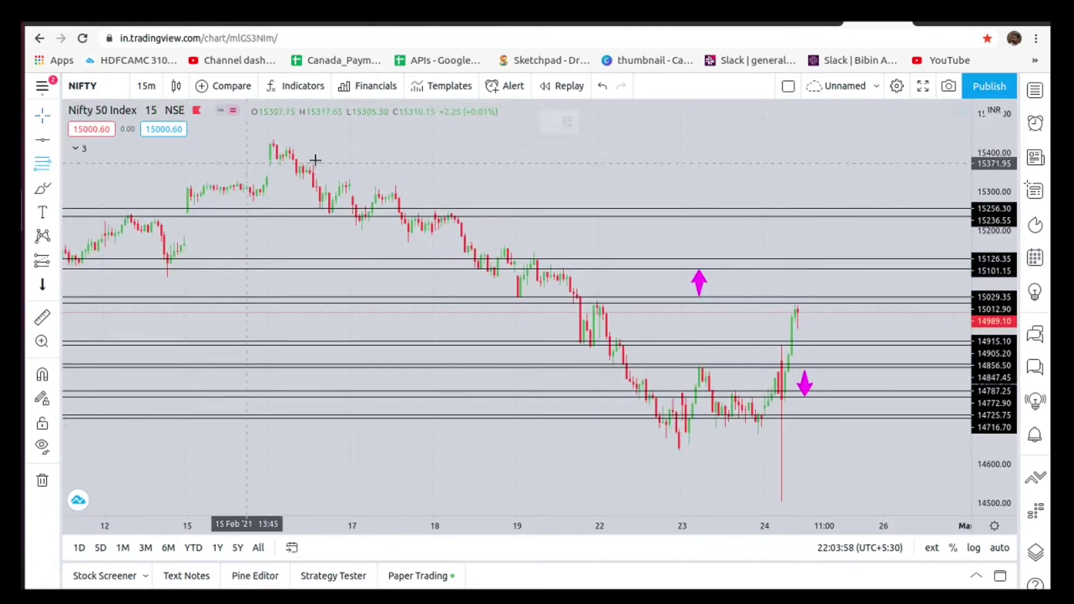
left_click(293, 138)
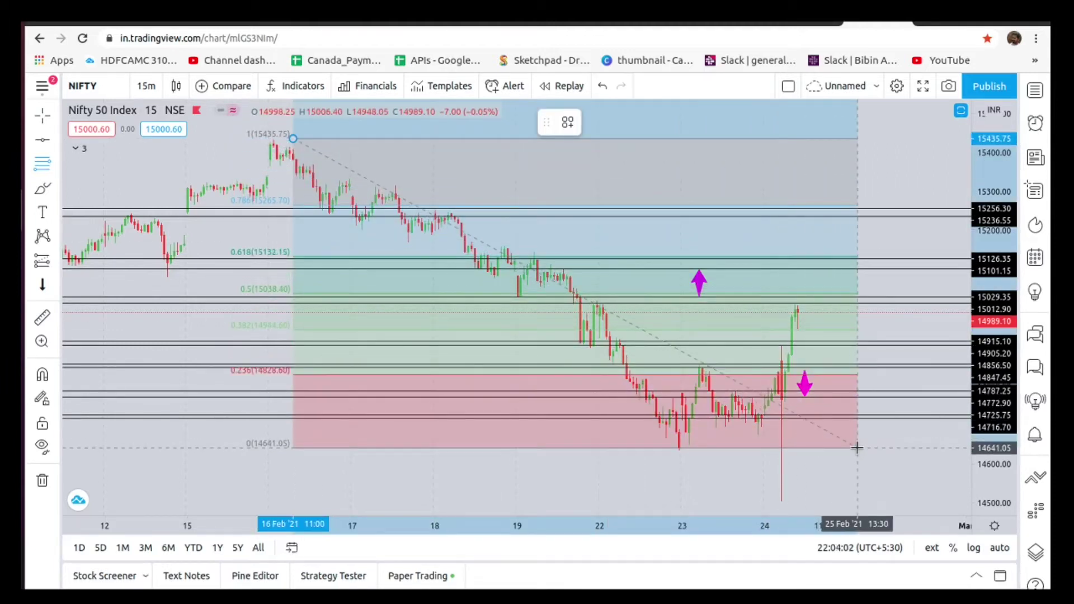
left_click(828, 374)
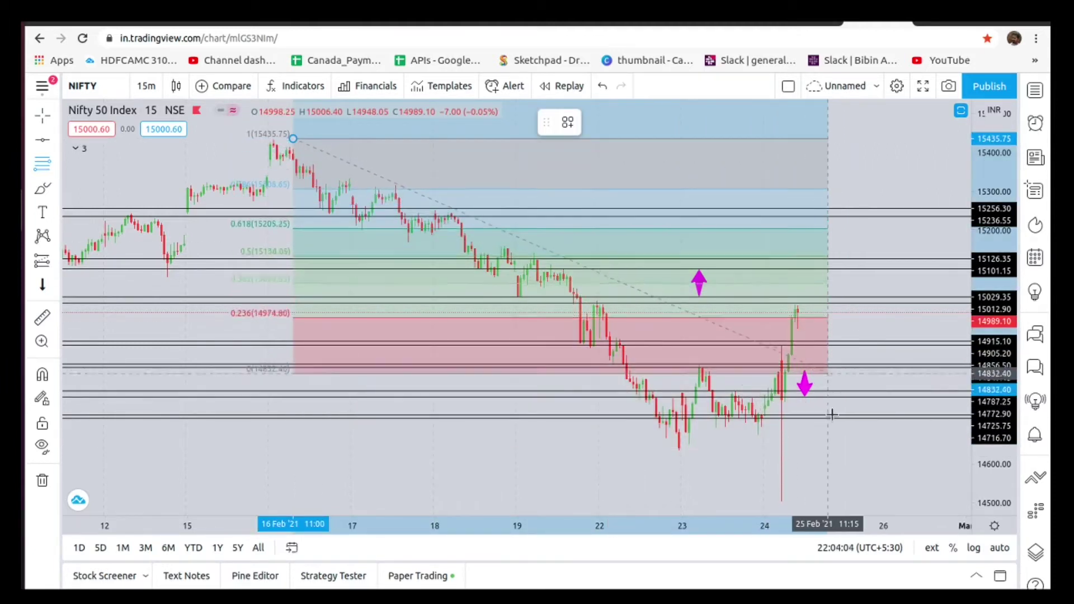
left_click(877, 450)
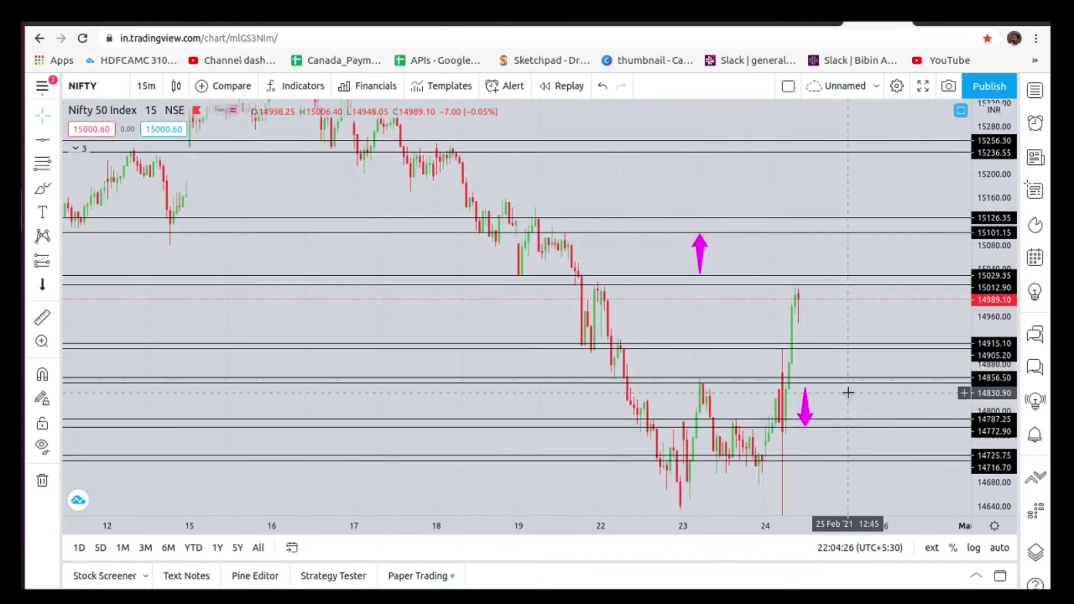
- Examine the NIFTY 15-minute support levels around the downward arrow beside the latest candles
scroll(848, 392, "up", 2)
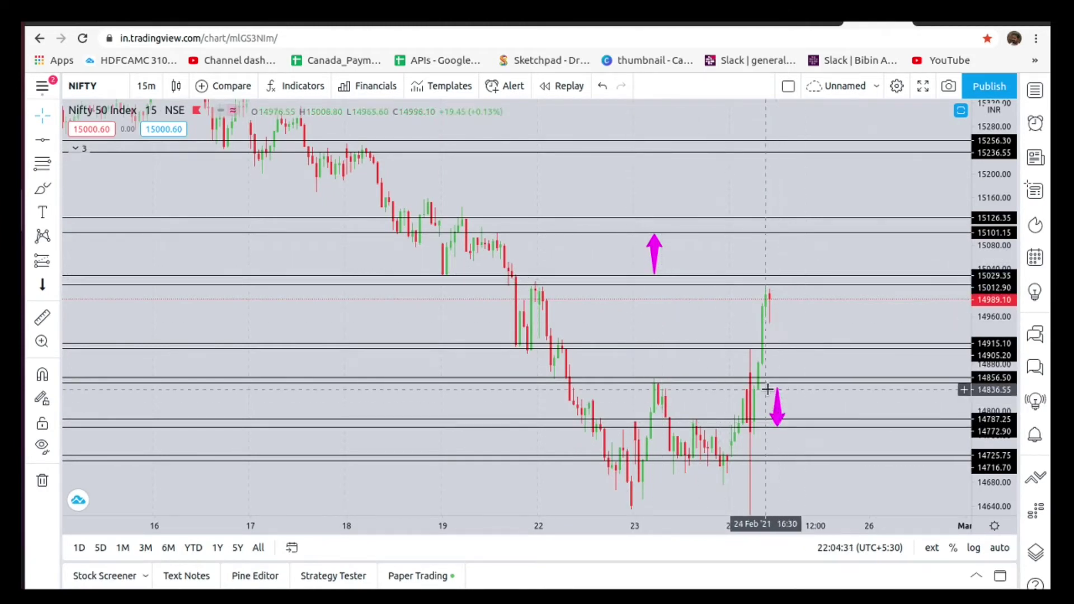
left_click_drag(790, 377, 788, 380)
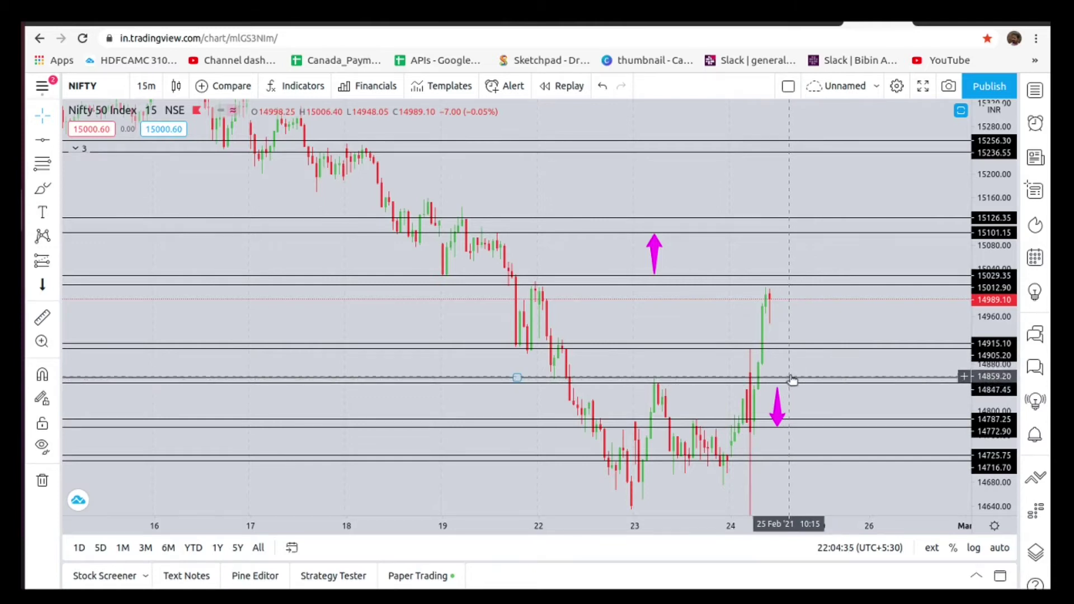
key("ctrl+z")
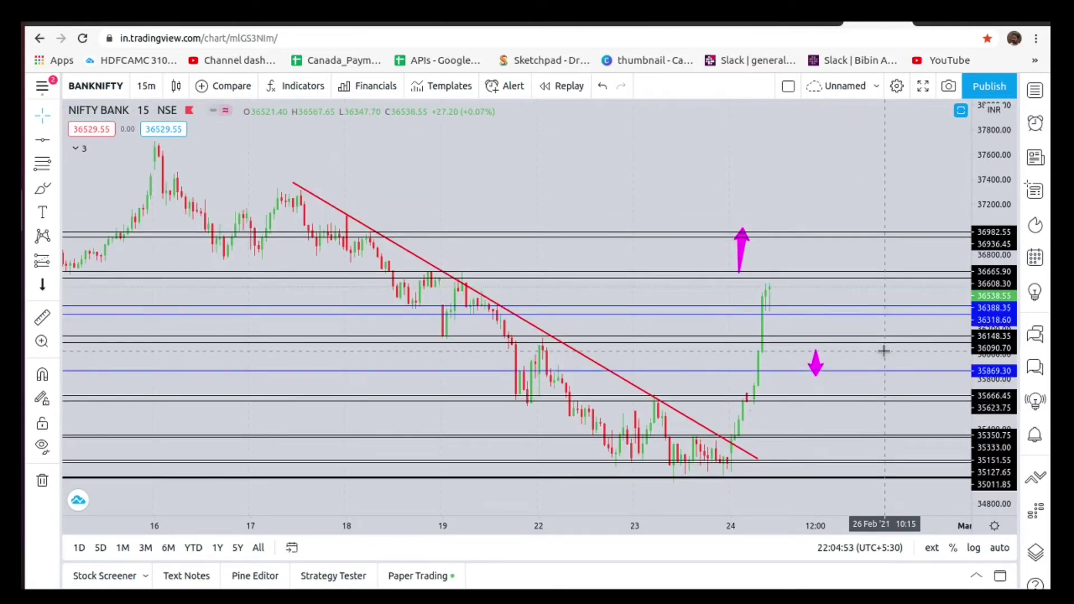
- Examine the BANKNIFTY 15-minute chart's falling trend line, horizontal levels and the up and down arrows by the latest candles
scroll(884, 351, "down", 3)
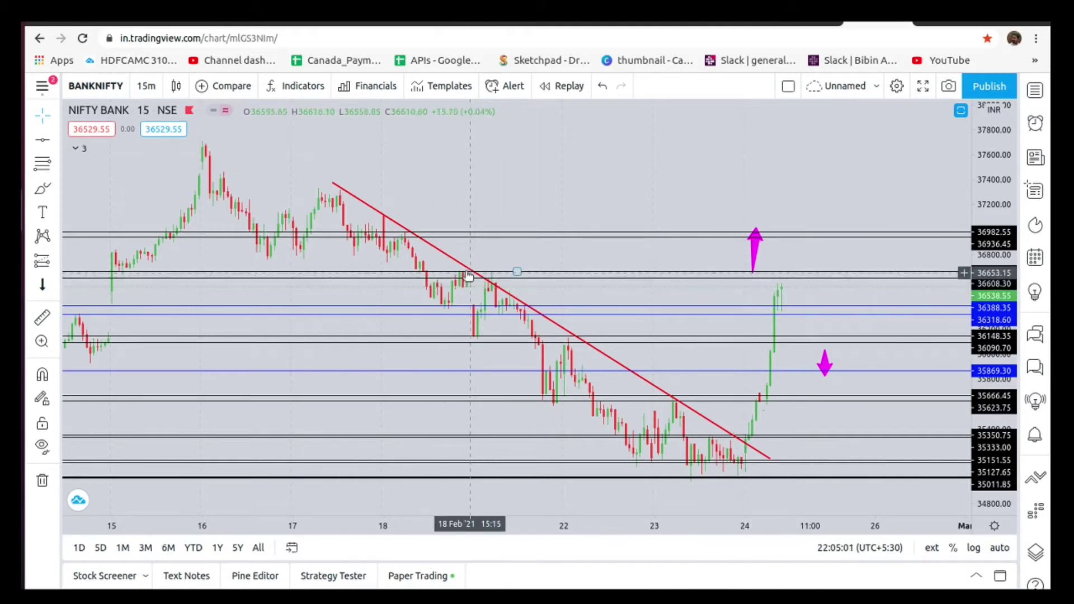
scroll(475, 280, "down", 1)
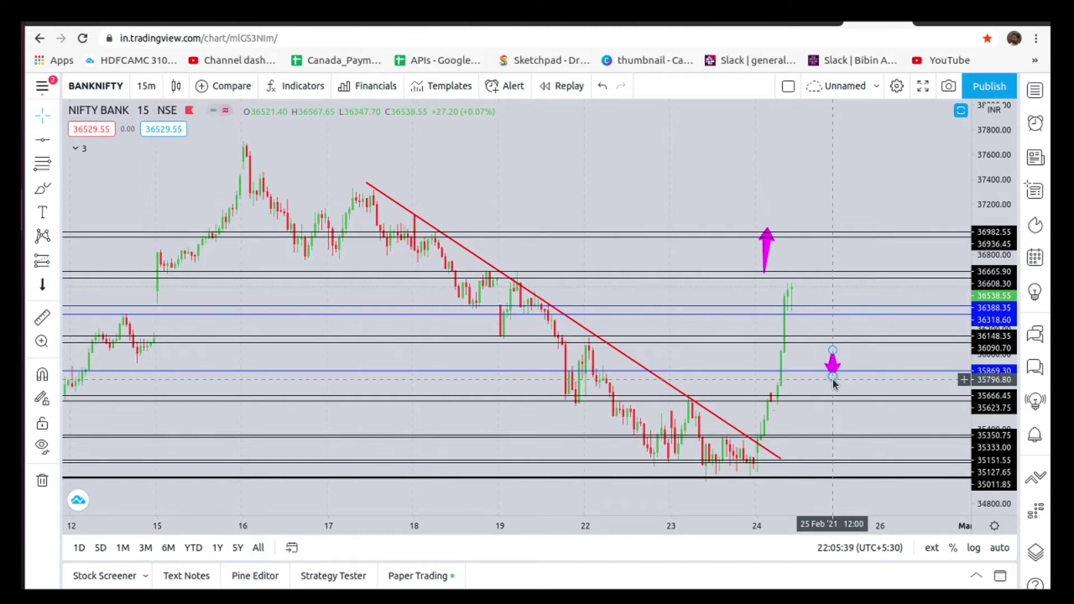
left_click(814, 371)
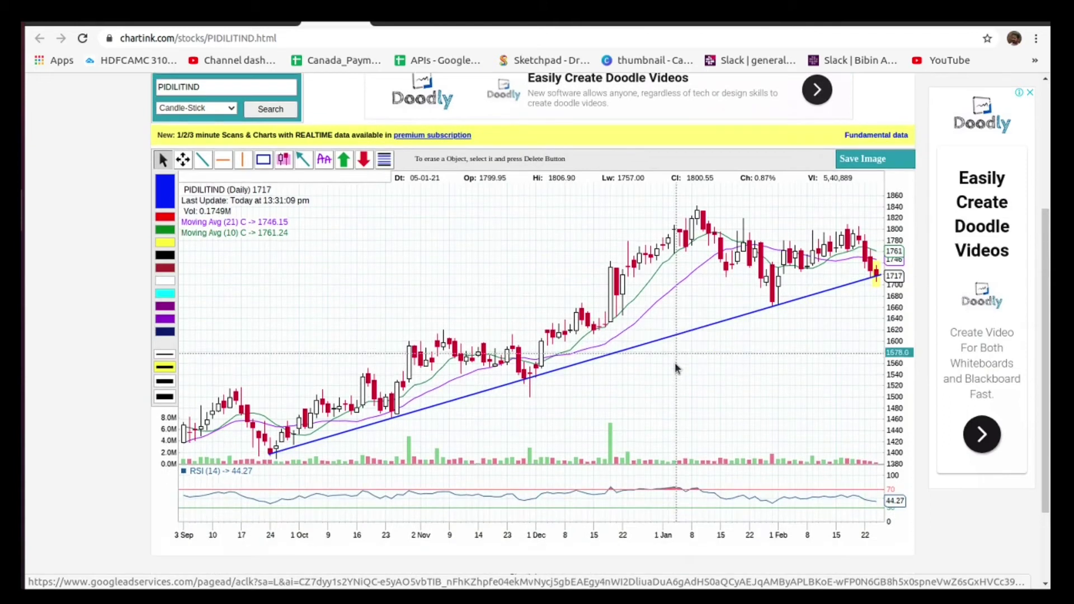
- On the Chartink PIDILITIND daily chart, place a horizontal line at about 1700 just below the latest candle
scroll(674, 362, "down", 1)
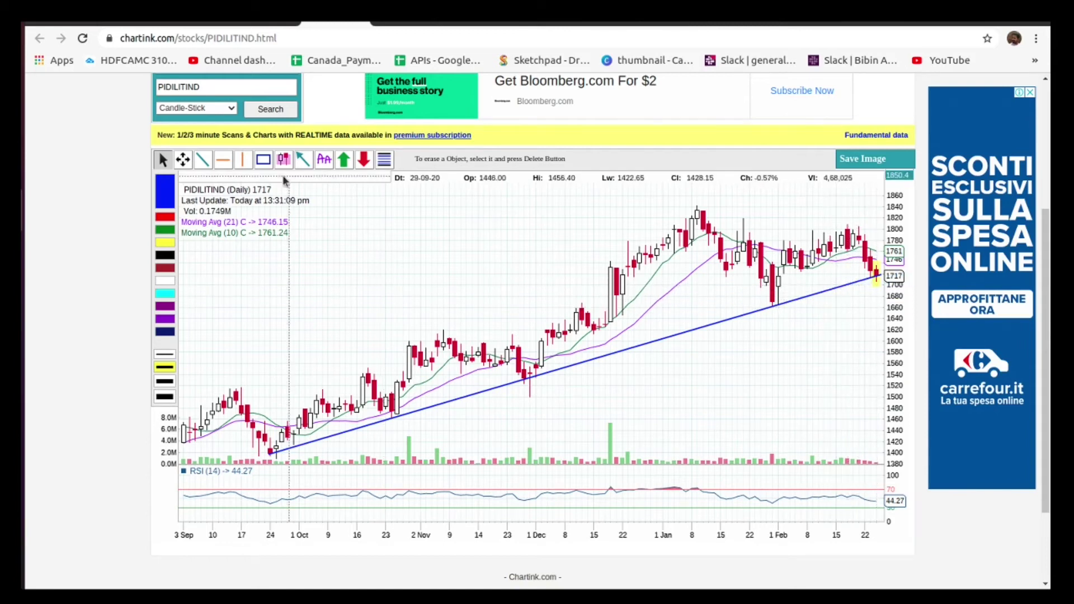
left_click(224, 160)
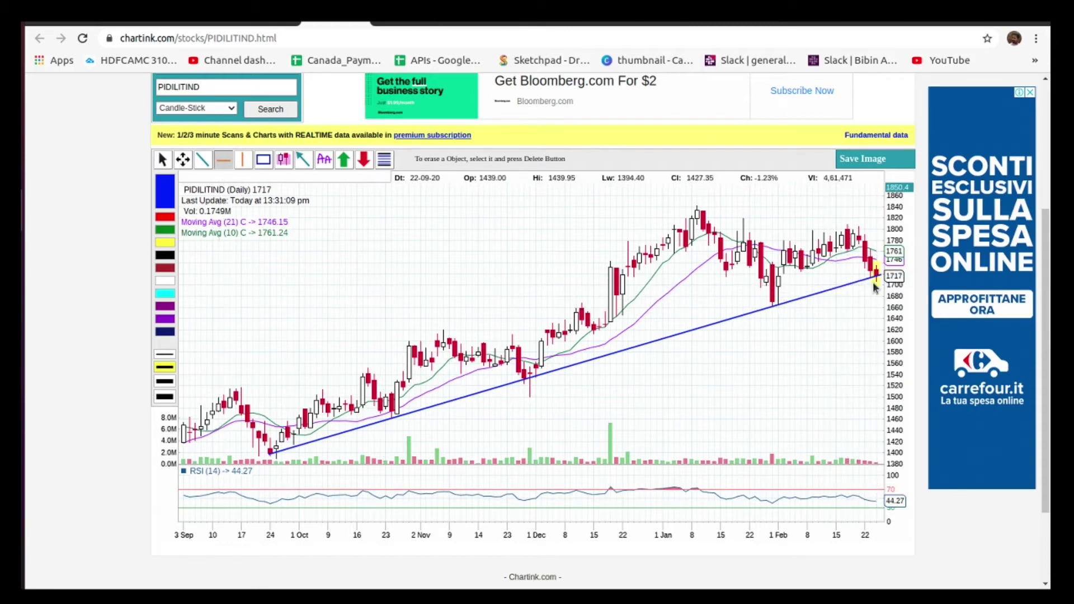
left_click(876, 286)
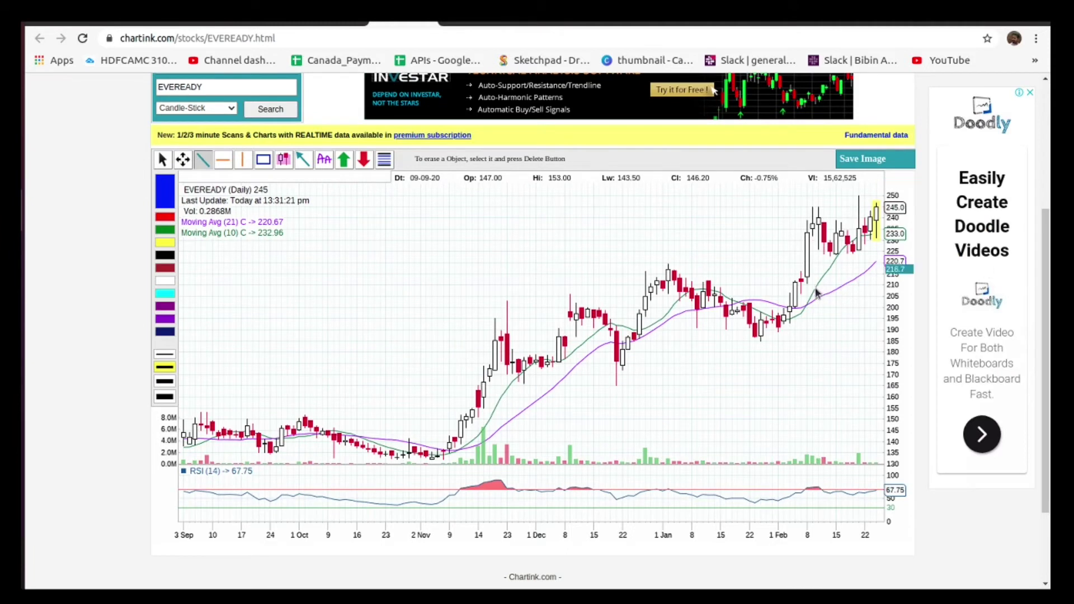
- Trace the February price swings on the EVEREADY daily chart with a zigzag of trend lines up to the latest candle
mouse_move(794, 282)
left_mouse_down()
mouse_move(816, 207)
mouse_move(835, 257)
mouse_move(842, 223)
left_mouse_up()
mouse_move(843, 224)
left_mouse_down()
mouse_move(854, 250)
mouse_move(860, 196)
mouse_move(866, 242)
left_mouse_up()
left_click_drag(867, 242, 880, 203)
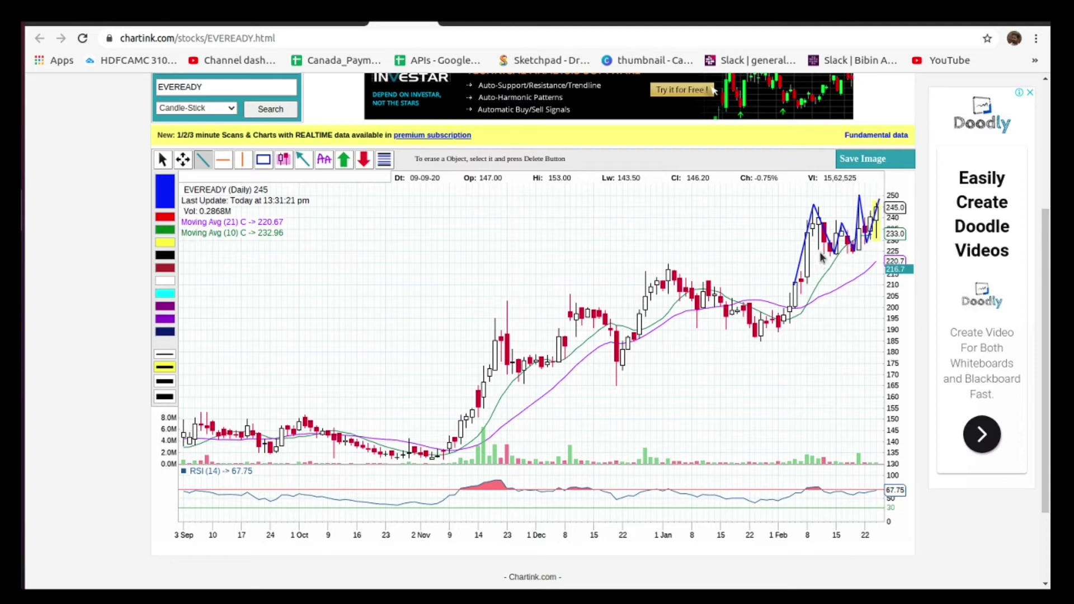
- Draw EVEREADY's support line at about 225 and resistance line at about 245, and add an upward line at the latest candle
left_click_drag(820, 252, 876, 252)
left_click_drag(805, 207, 884, 207)
left_click_drag(871, 203, 889, 193)
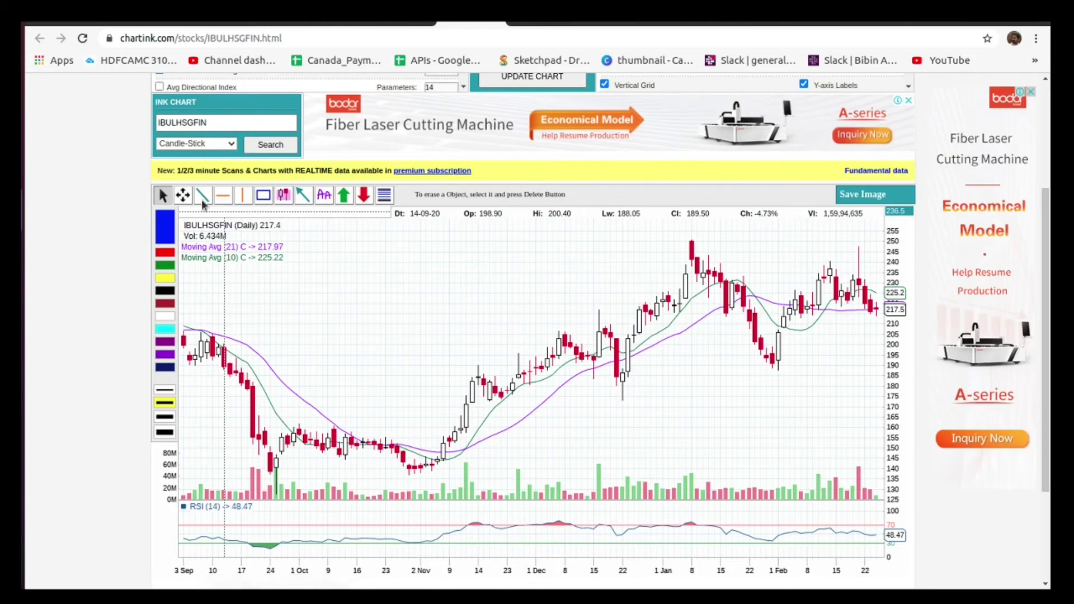
- On the IBULHSGFIN daily chart, place a horizontal support line at about 215 and trace the double top over the February candles
left_click(222, 196)
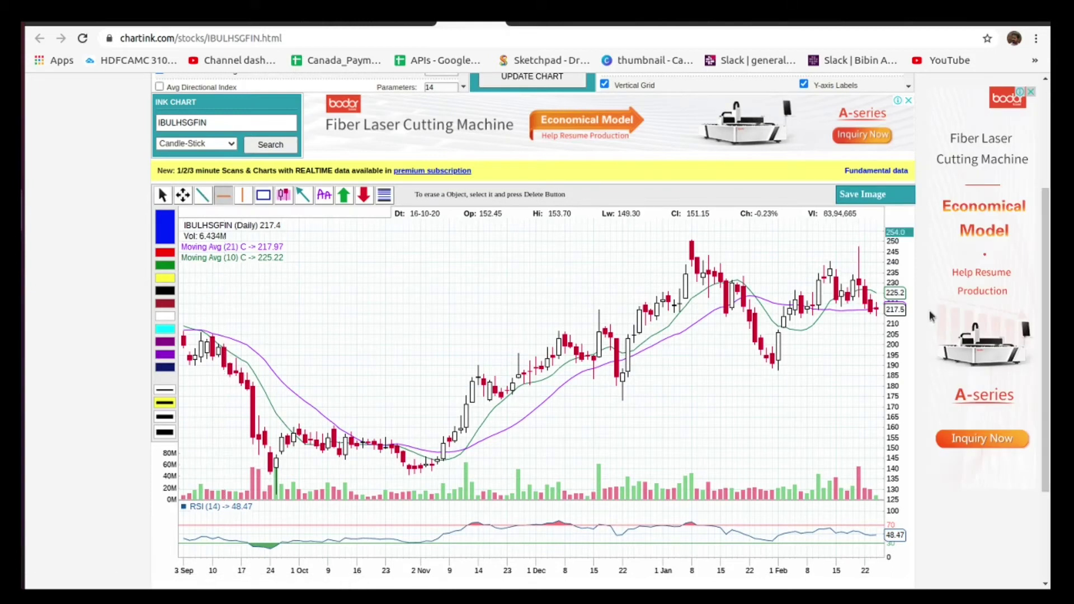
left_click(807, 316)
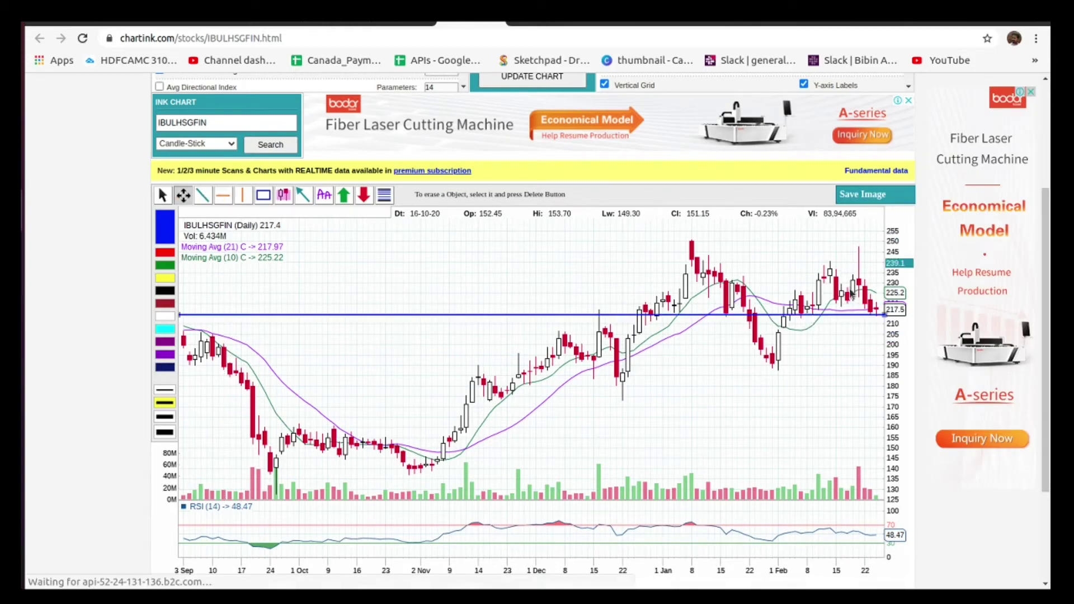
left_click(203, 195)
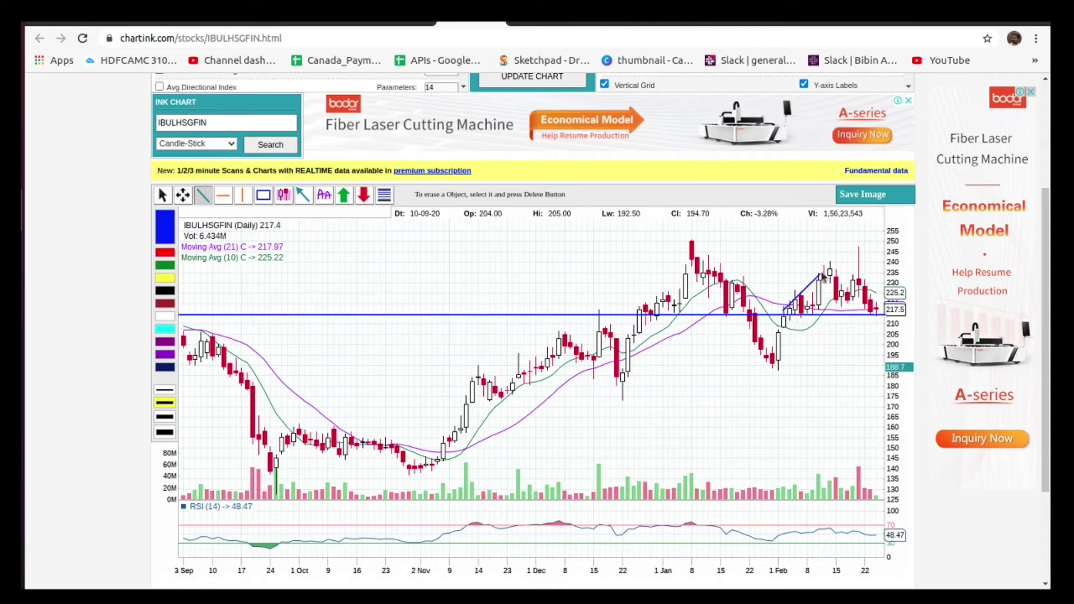
mouse_move(783, 310)
left_mouse_down()
mouse_move(828, 264)
mouse_move(842, 306)
mouse_move(859, 262)
mouse_move(873, 307)
left_mouse_up()
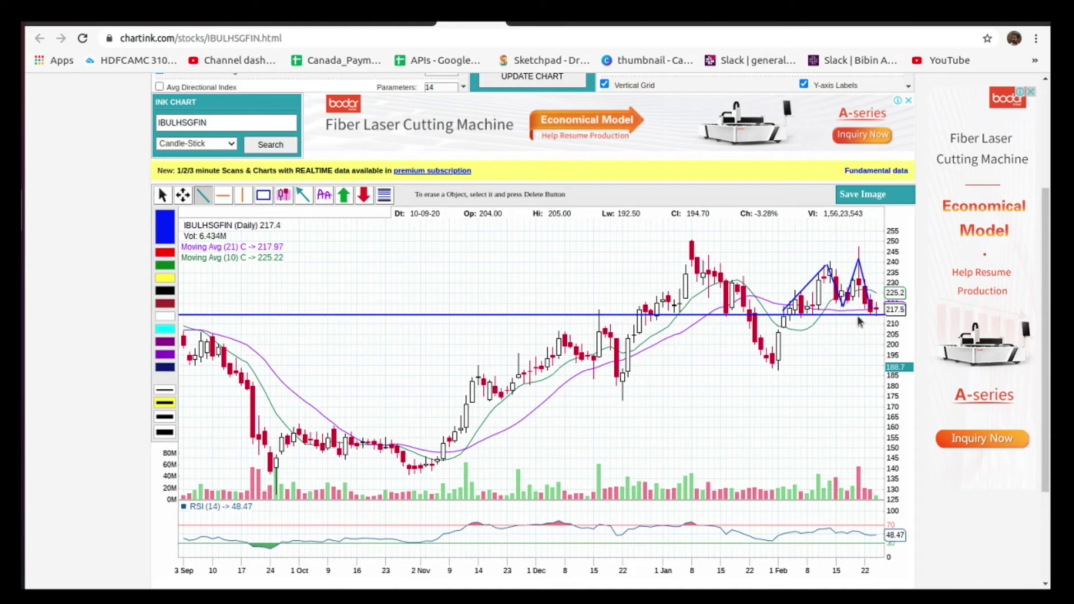
mouse_move(870, 324)
left_mouse_down()
mouse_move(866, 346)
mouse_move(861, 336)
left_mouse_up()
left_click_drag(871, 297, 896, 292)
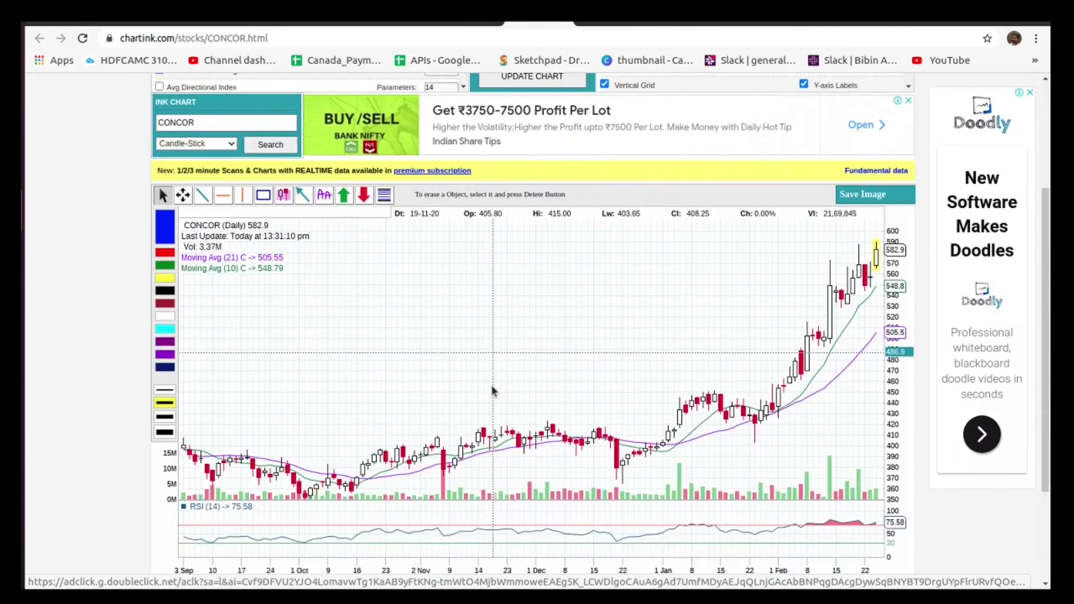
- On the CONCOR daily chart, trace the February uptrend swings, draw a resistance line near 590 and add an upward arrow
left_click(203, 194)
mouse_move(773, 413)
left_mouse_down()
mouse_move(813, 315)
mouse_move(827, 342)
mouse_move(838, 267)
mouse_move(851, 295)
mouse_move(859, 244)
mouse_move(868, 287)
mouse_move(872, 278)
mouse_move(876, 242)
mouse_move(836, 232)
left_mouse_up()
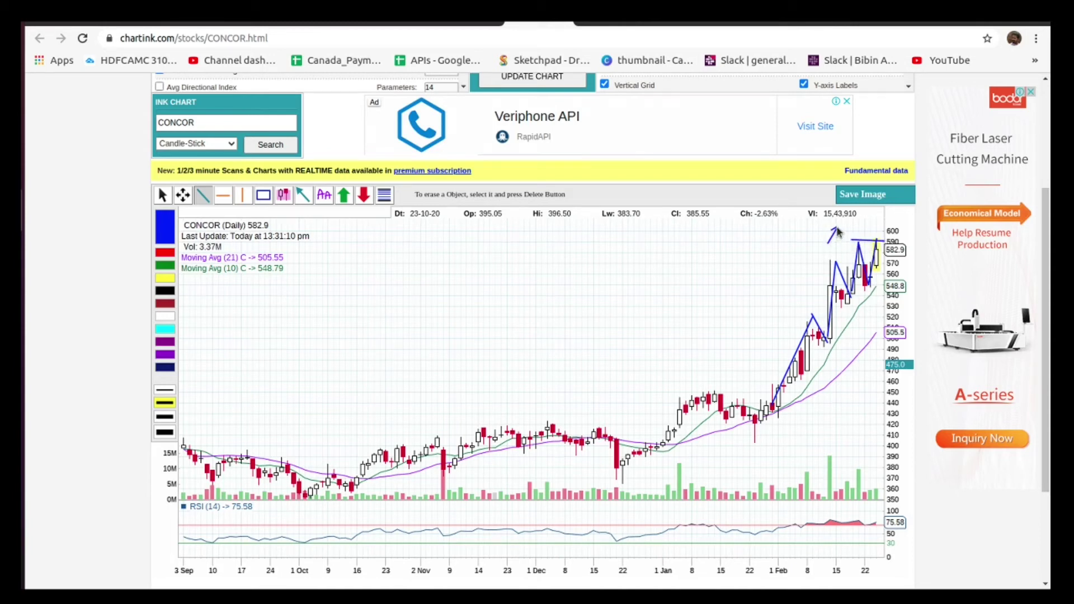
- On the CHOLAFIN daily chart, draw a support line at about 475 up to the latest candle and bound the mid-February consolidation with lines
left_click(594, 22)
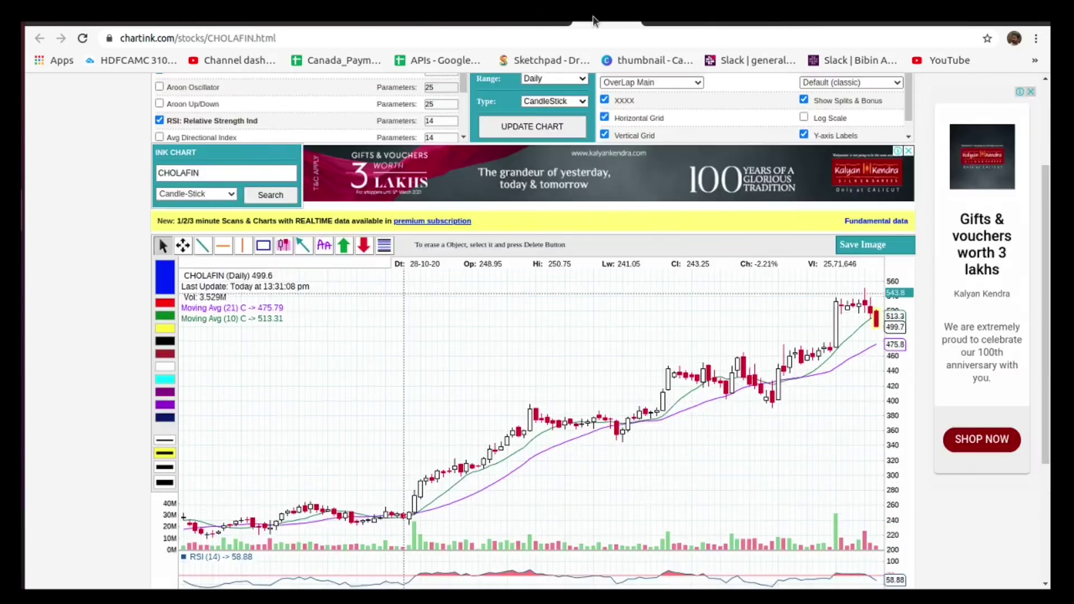
scroll(206, 216, "down", 1)
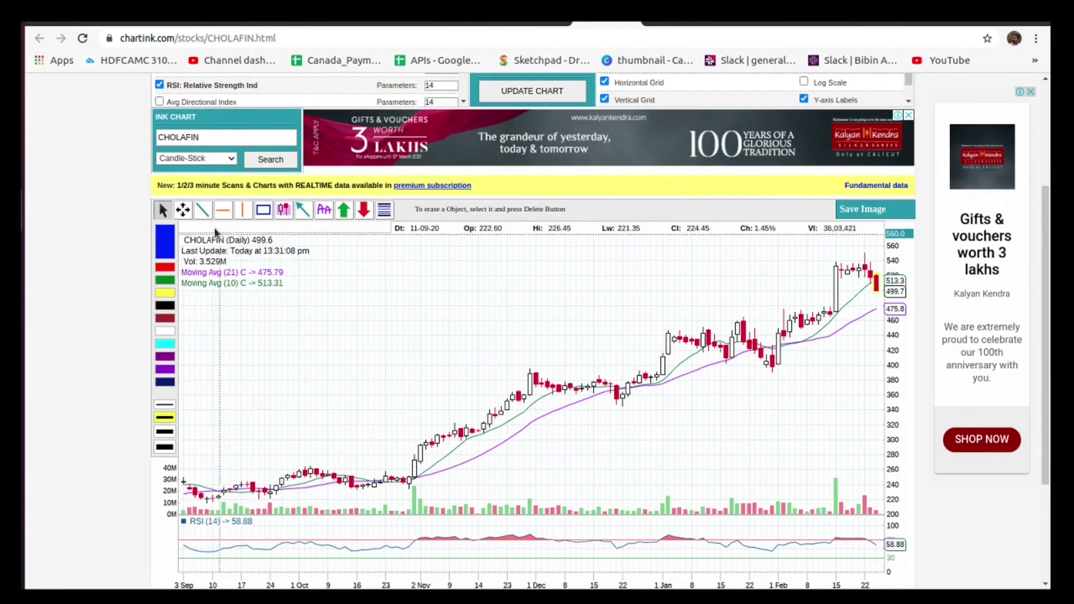
left_click(205, 214)
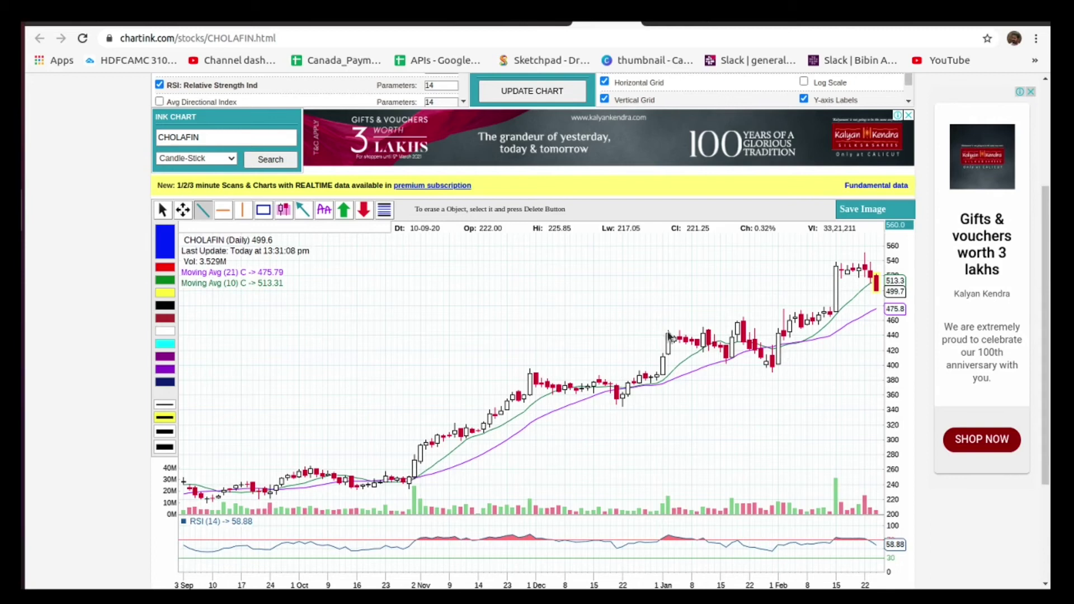
left_click_drag(817, 313, 724, 309)
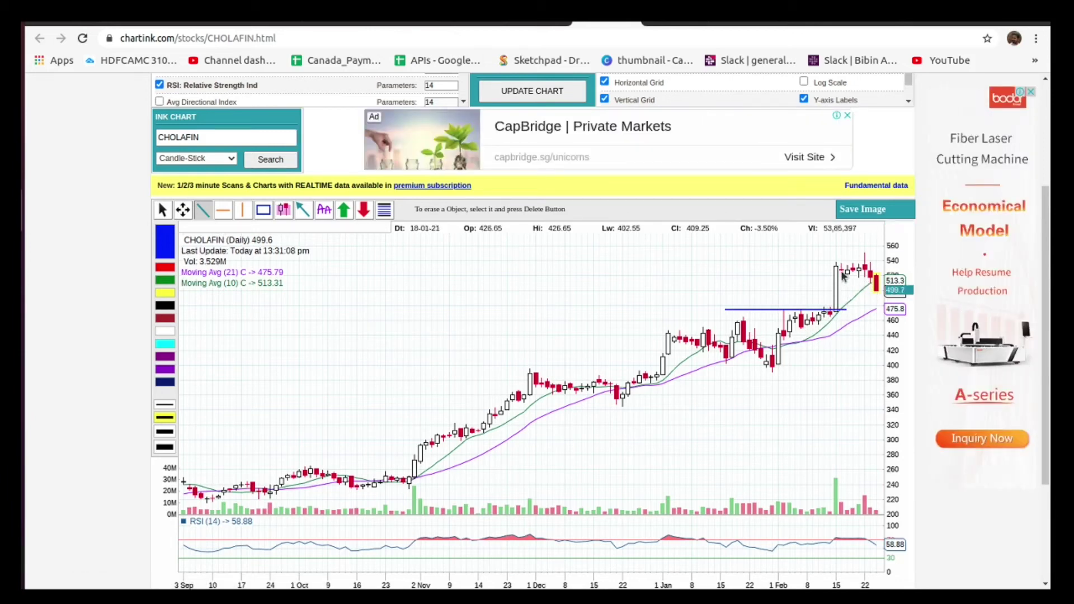
mouse_move(836, 274)
left_mouse_down()
mouse_move(882, 274)
mouse_move(877, 263)
left_mouse_up()
left_click_drag(778, 311, 883, 314)
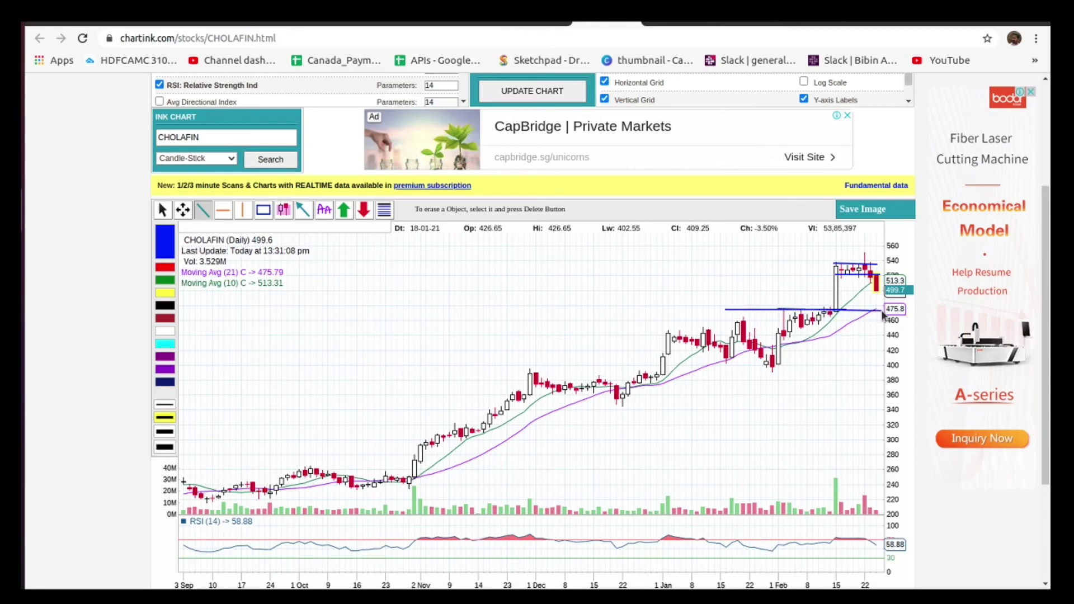
- Sketch a breakout-and-retest pattern in the empty area of the CHOLAFIN daily chart and add a short support line at about 480
left_click_drag(420, 321, 596, 328)
left_click_drag(419, 345, 479, 281)
mouse_move(479, 282)
left_mouse_down()
mouse_move(508, 330)
mouse_move(552, 267)
left_mouse_up()
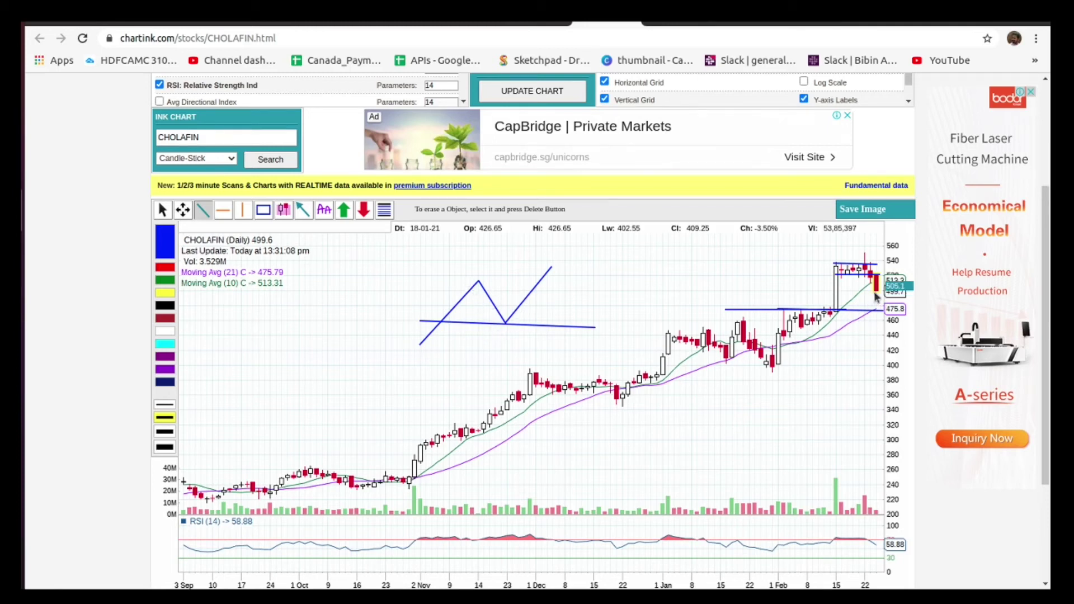
left_click_drag(802, 306, 871, 306)
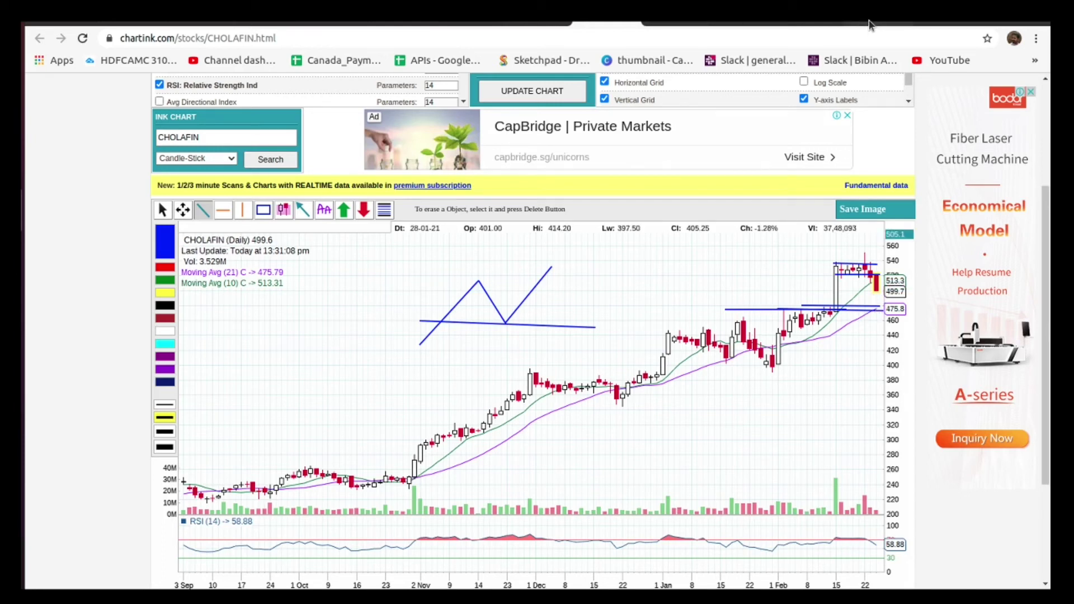
- Switch to TradingView and examine the 15-minute PIDILITIND and EVEREADY charts around their marked support and resistance levels
key("ctrl+Tab")
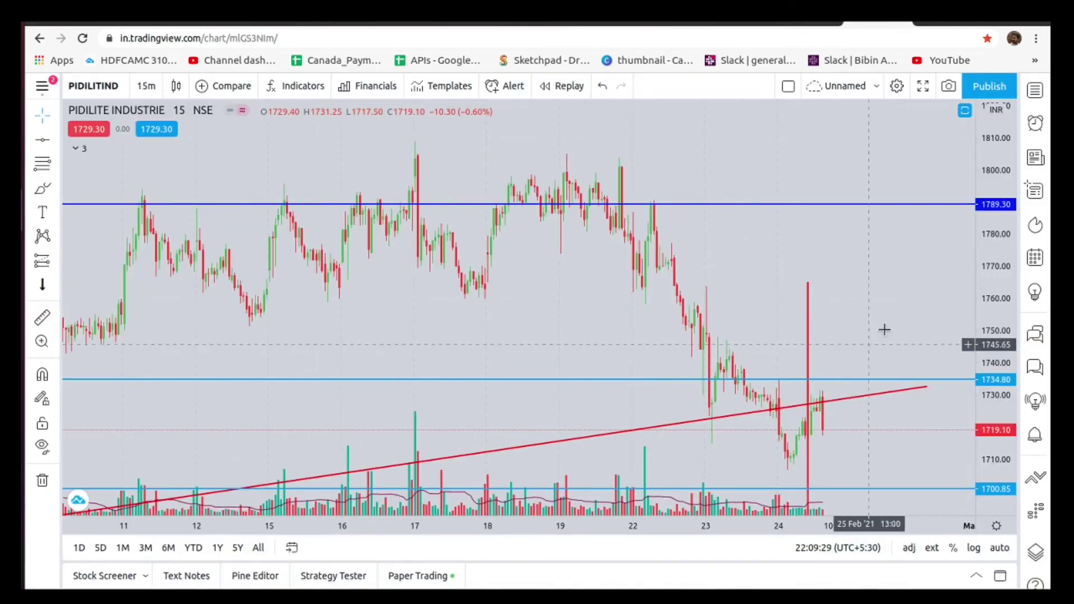
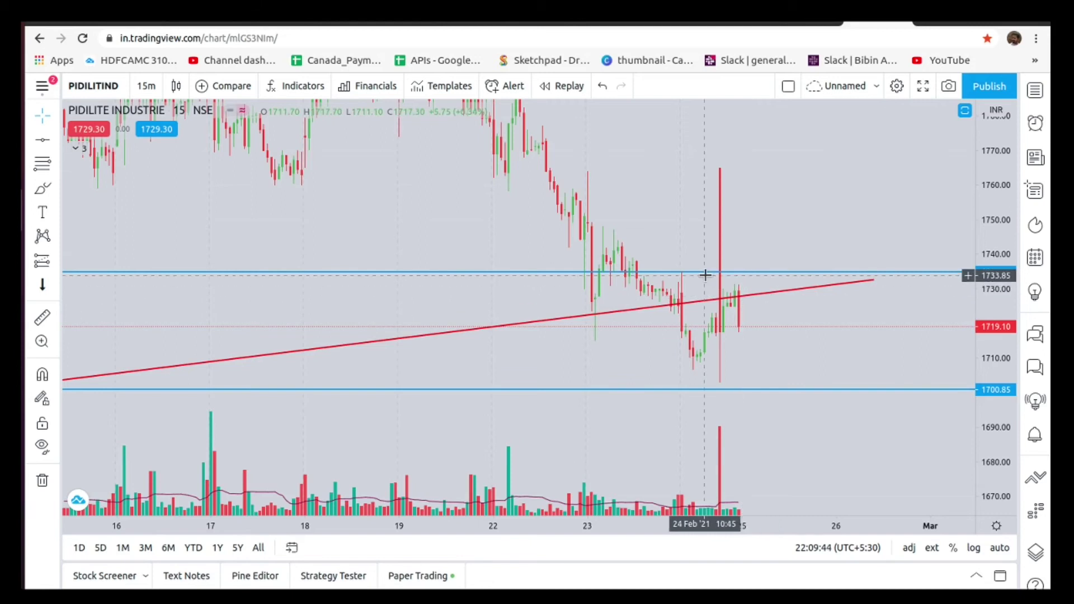
key("space")
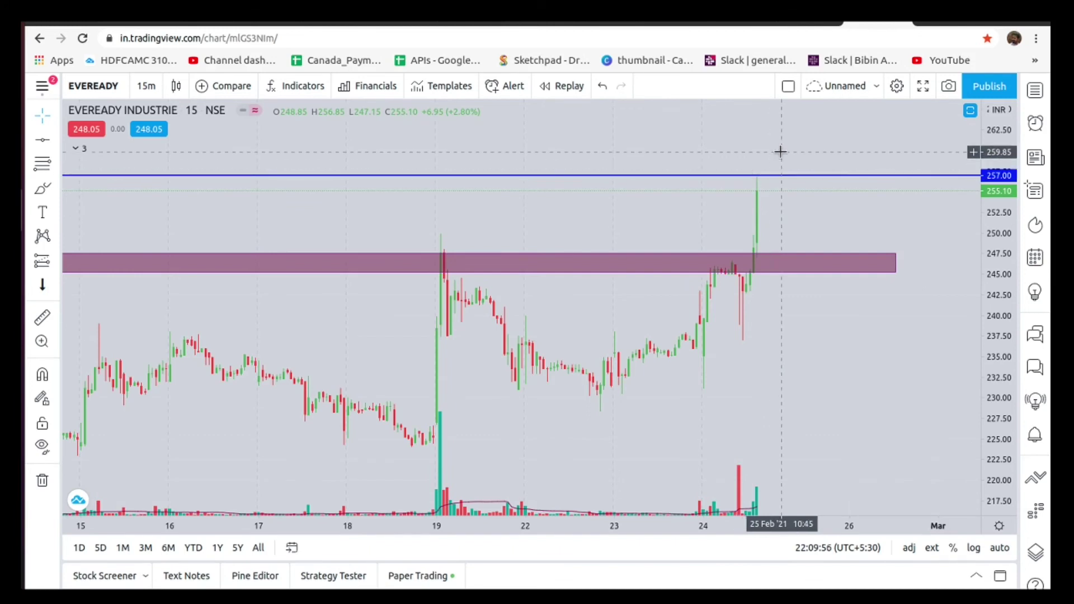
scroll(775, 224, "down", 3)
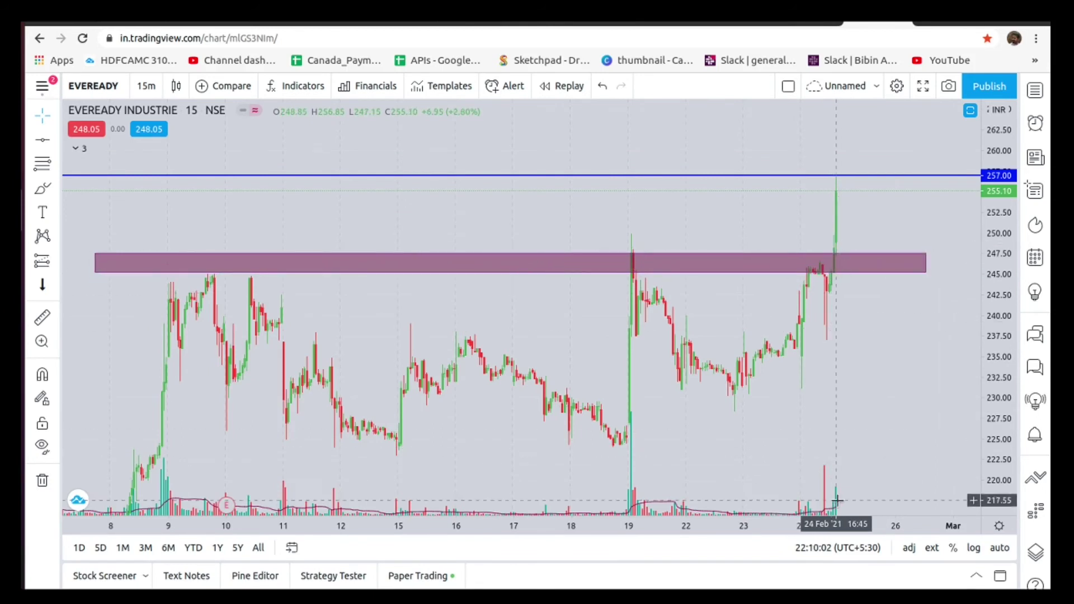
- Brush a pullback-and-rise path between EVEREADY's purple zone and the 257.00 line, and undo the brush strokes
scroll(844, 487, "up", 1)
left_click(40, 192)
mouse_move(818, 243)
left_mouse_down()
mouse_move(813, 206)
mouse_move(846, 241)
mouse_move(864, 178)
mouse_move(824, 215)
mouse_move(820, 244)
left_mouse_up()
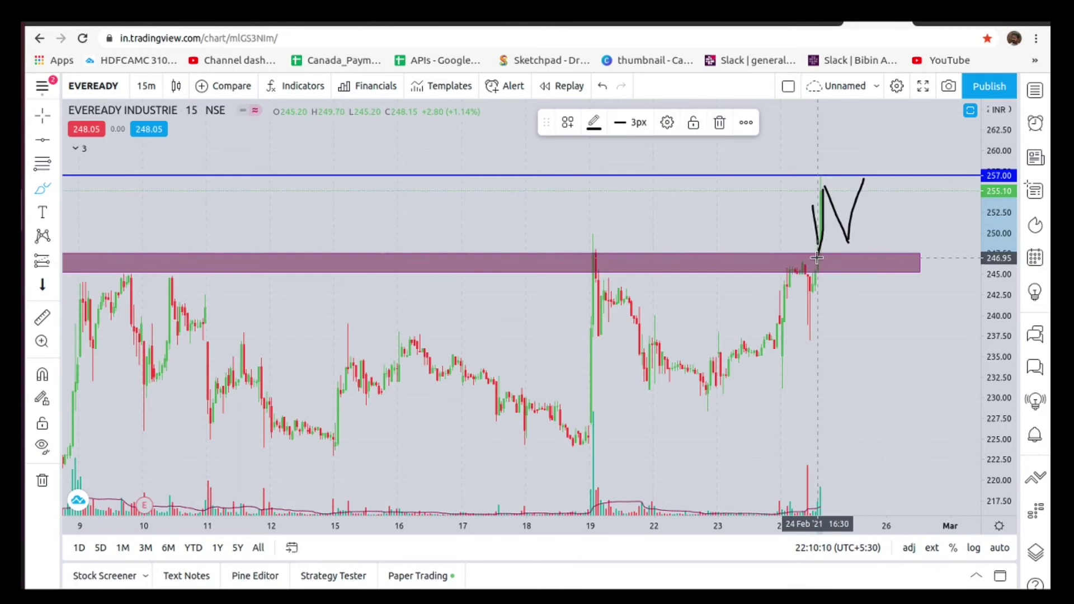
key("ctrl+z")
key("ctrl+z")
key("ctrl+z")
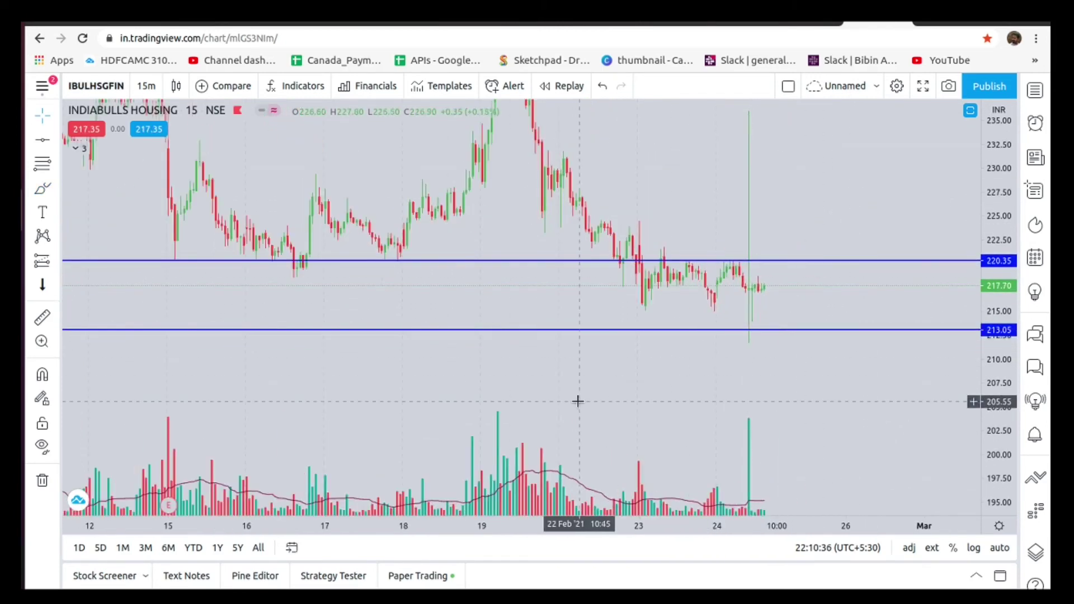
- Examine the IBULHSGFIN 15-minute price action around the 220.35 and 213.05 lines, including the earlier February candles
left_click_drag(582, 403, 607, 398)
scroll(607, 398, "down", 5)
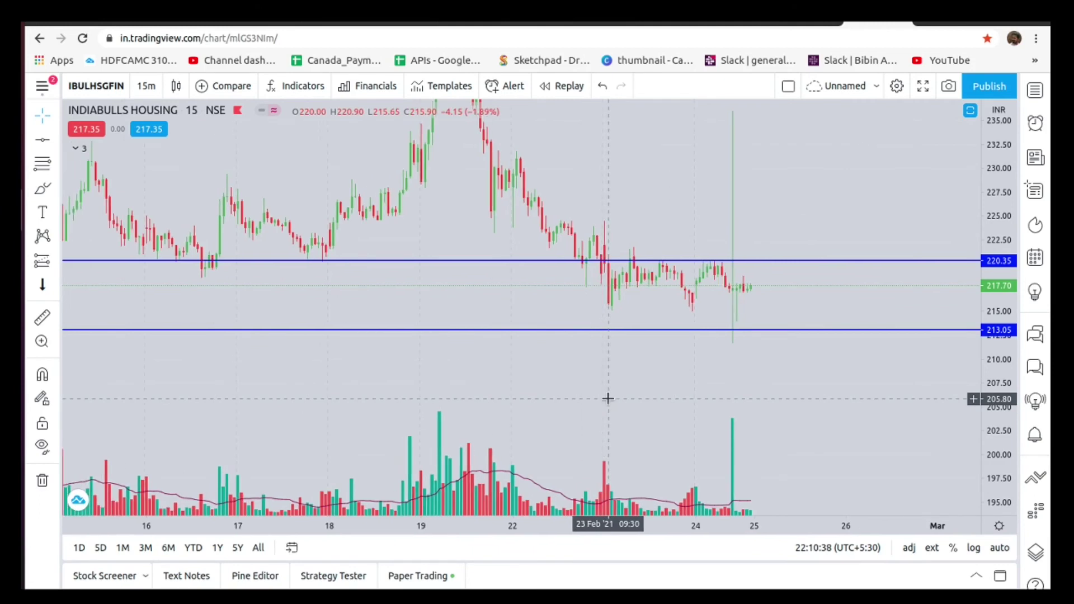
scroll(608, 399, "down", 1)
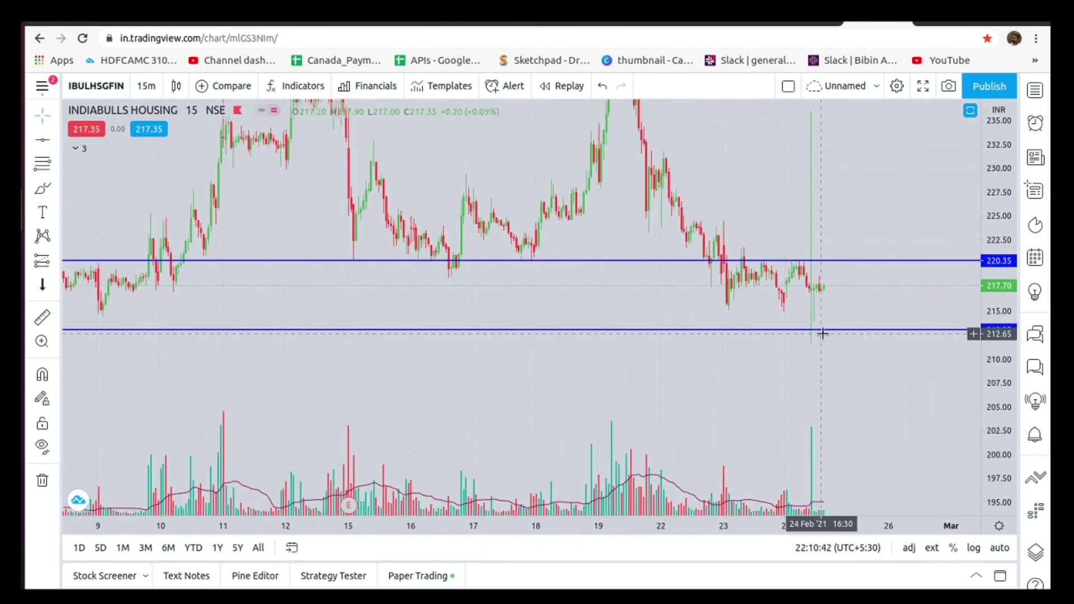
scroll(834, 347, "down", 2)
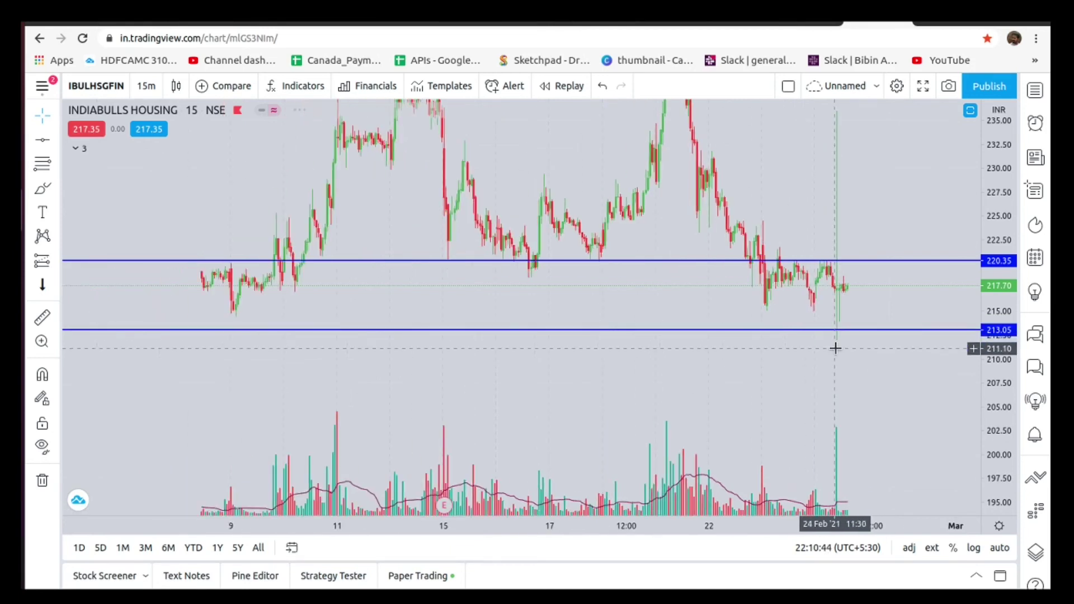
scroll(817, 350, "down", 1)
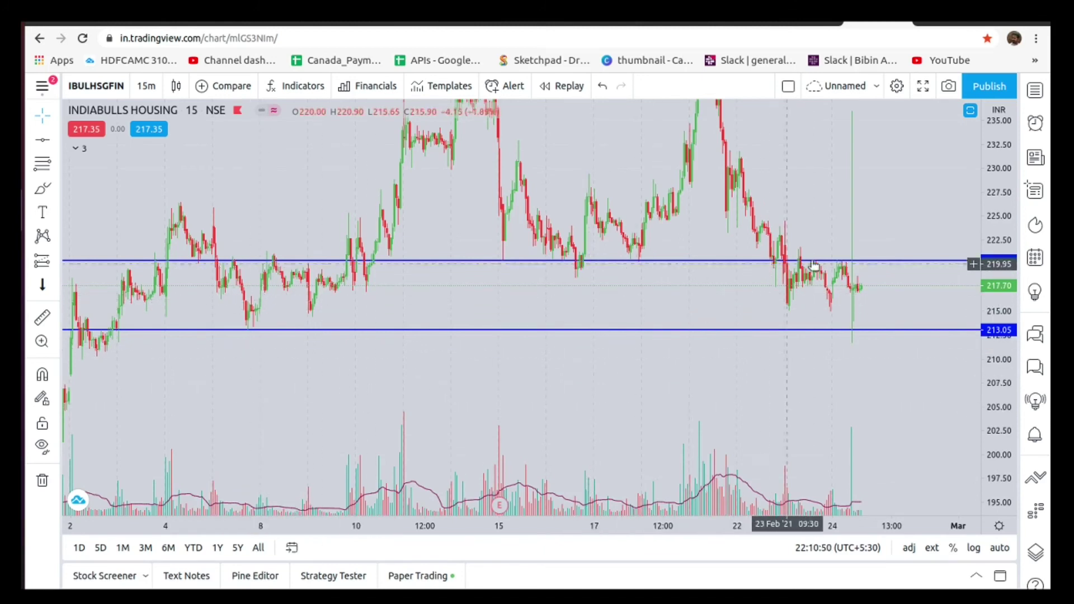
left_click(833, 261)
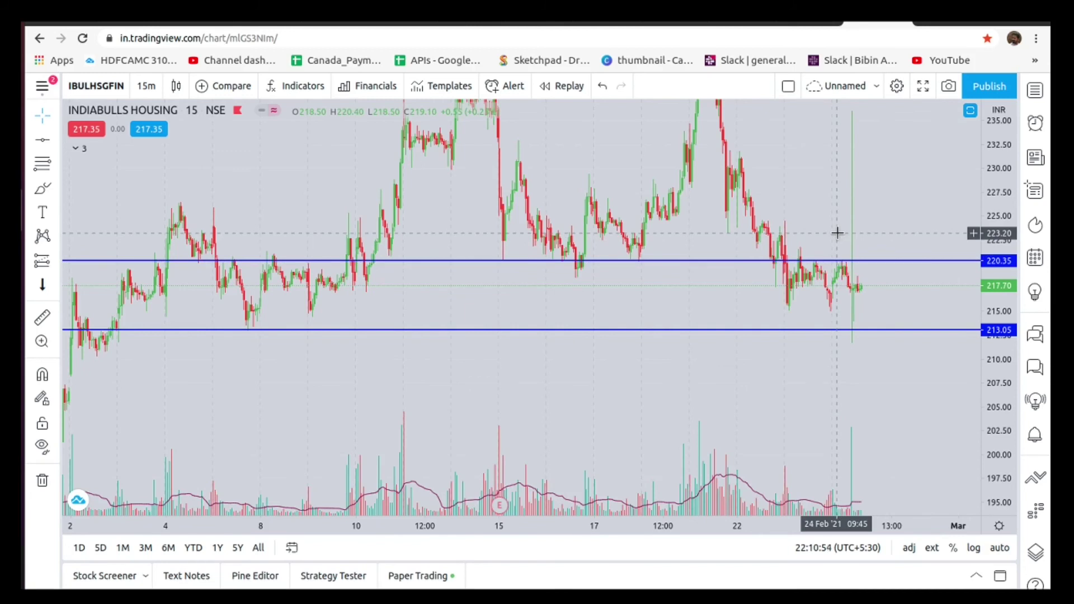
scroll(686, 360, "up", 2)
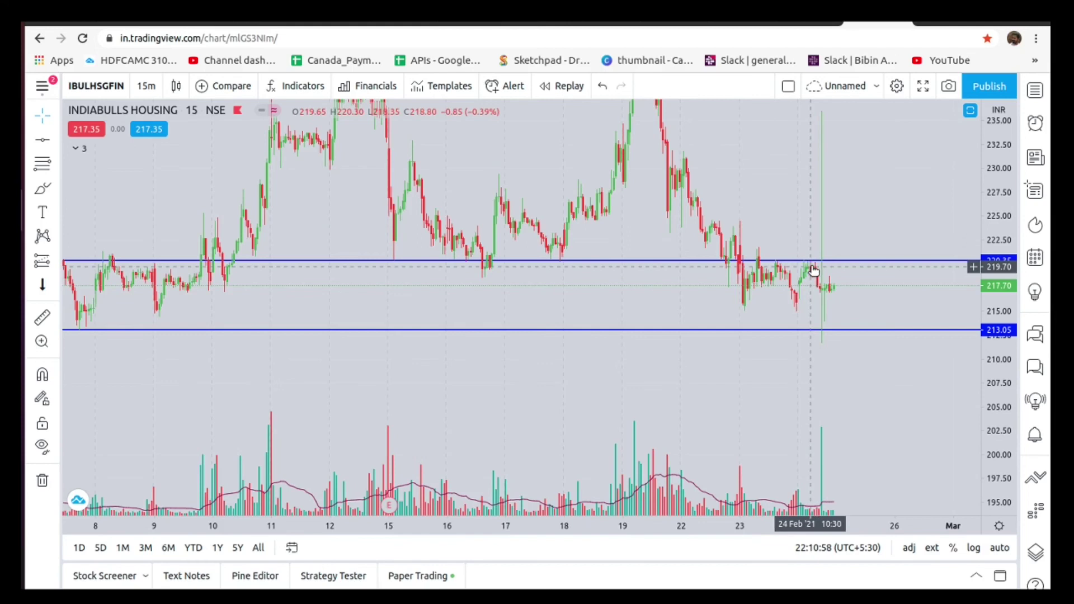
- Examine CONCOR's rising channel and horizontal levels on the 15-minute chart, and CHOLAFIN's marked levels and red trendline
key("space")
scroll(854, 343, "up", 3)
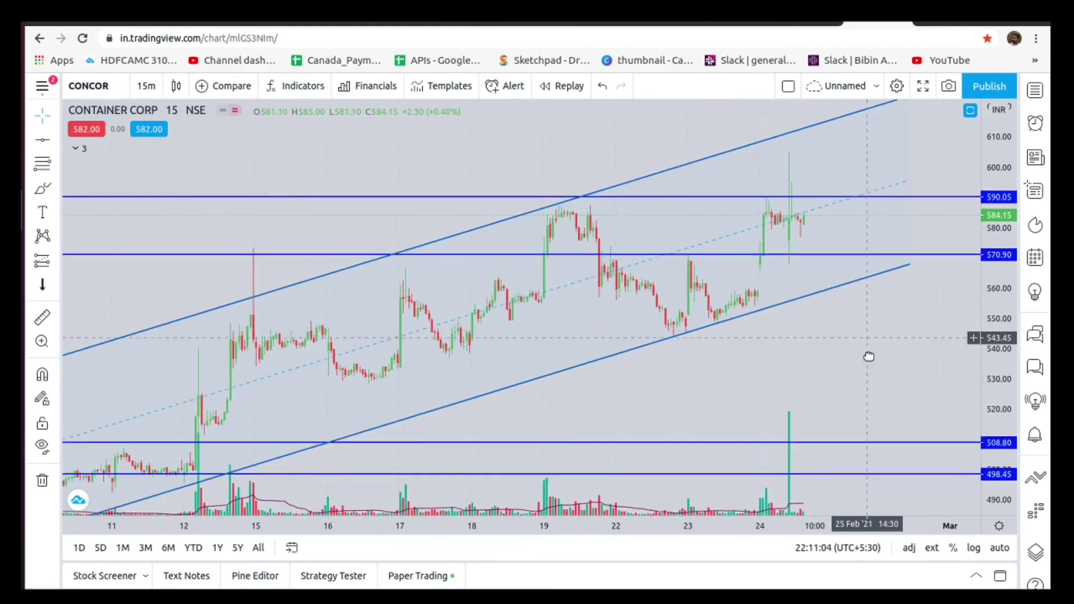
left_click_drag(1000, 397, 945, 259)
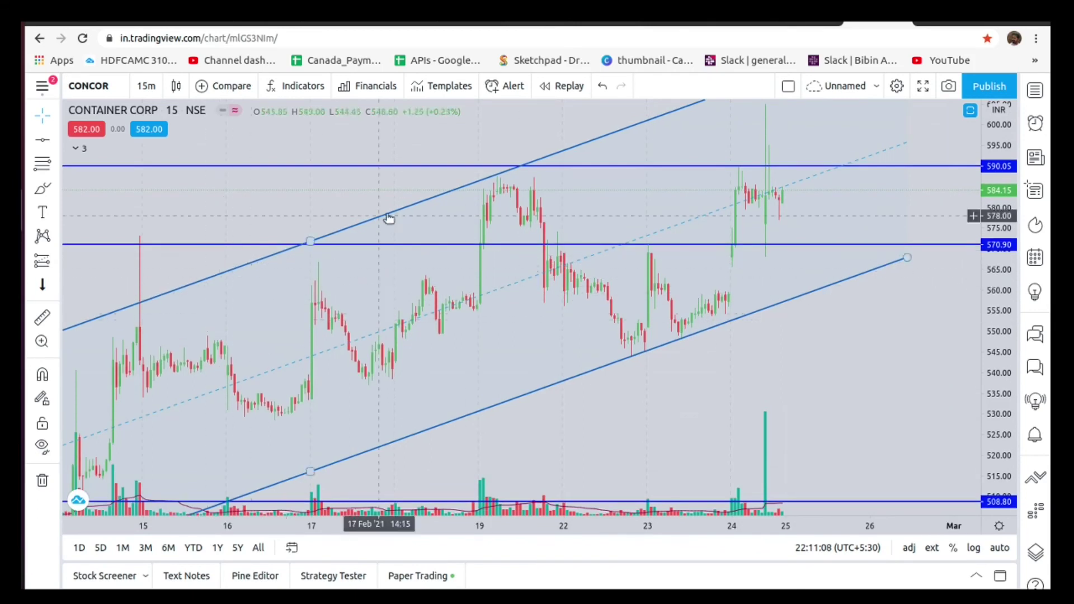
left_click_drag(925, 319, 921, 382)
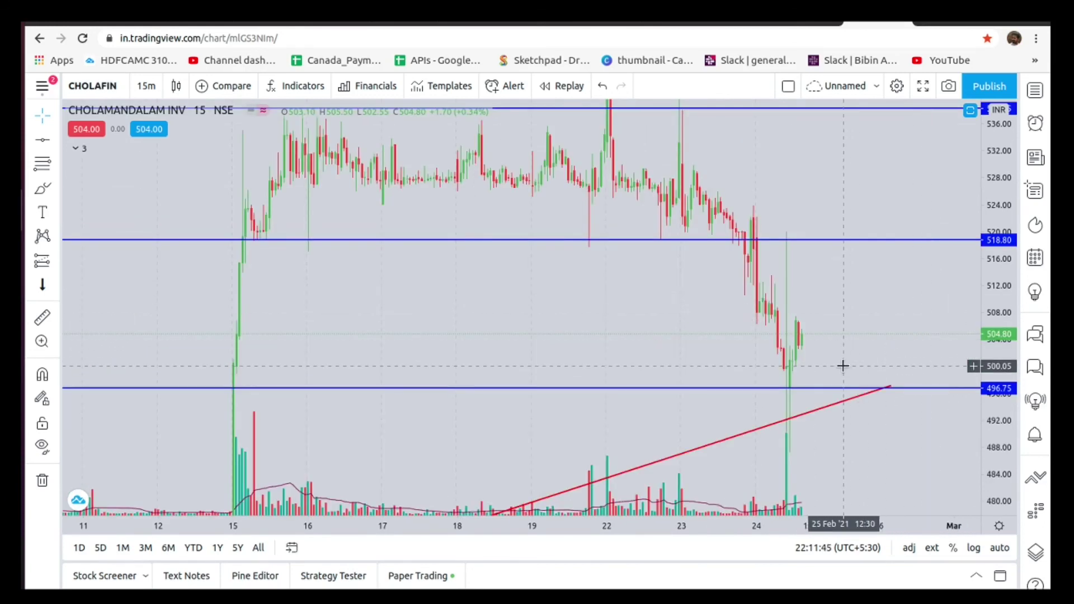
left_click_drag(1002, 293, 1002, 313)
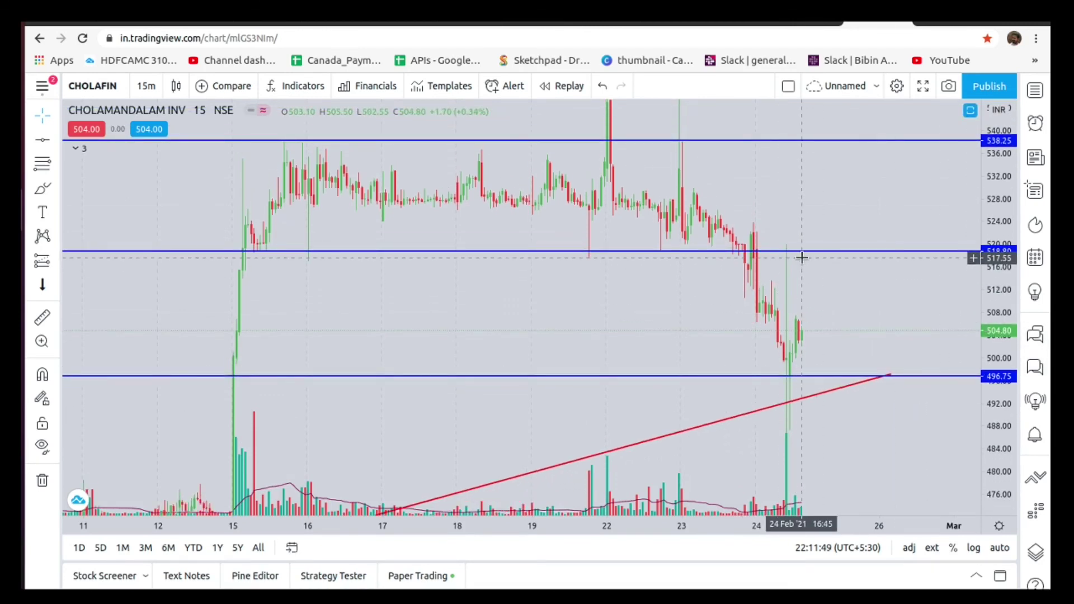